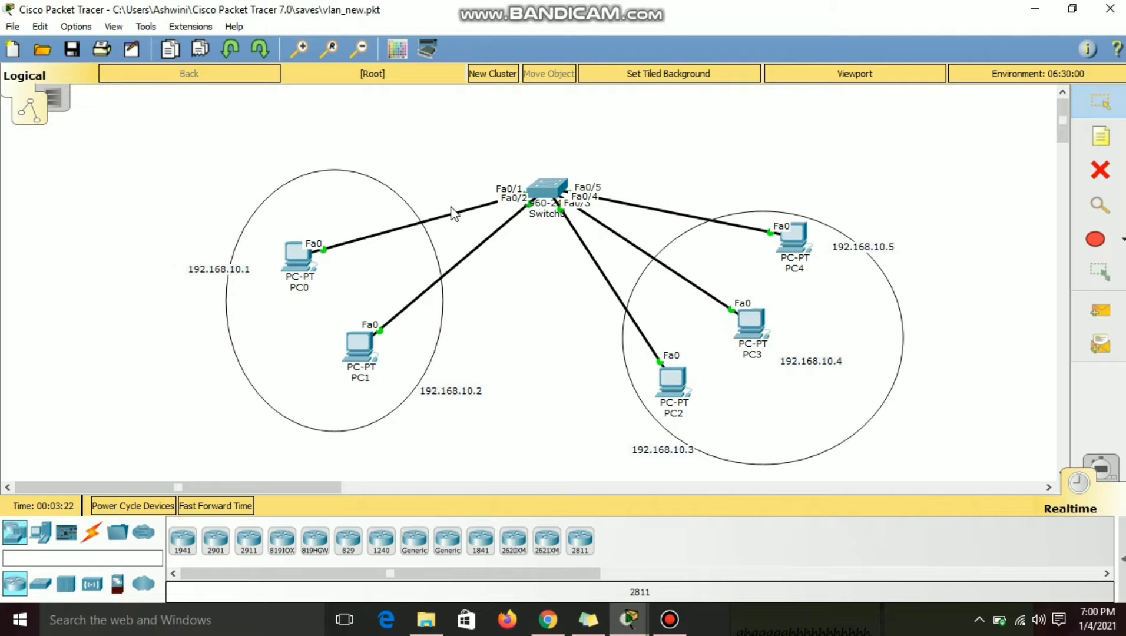
# - Open PC0's command prompt and ping 192.168.10.2
pyautogui.click(296, 258)
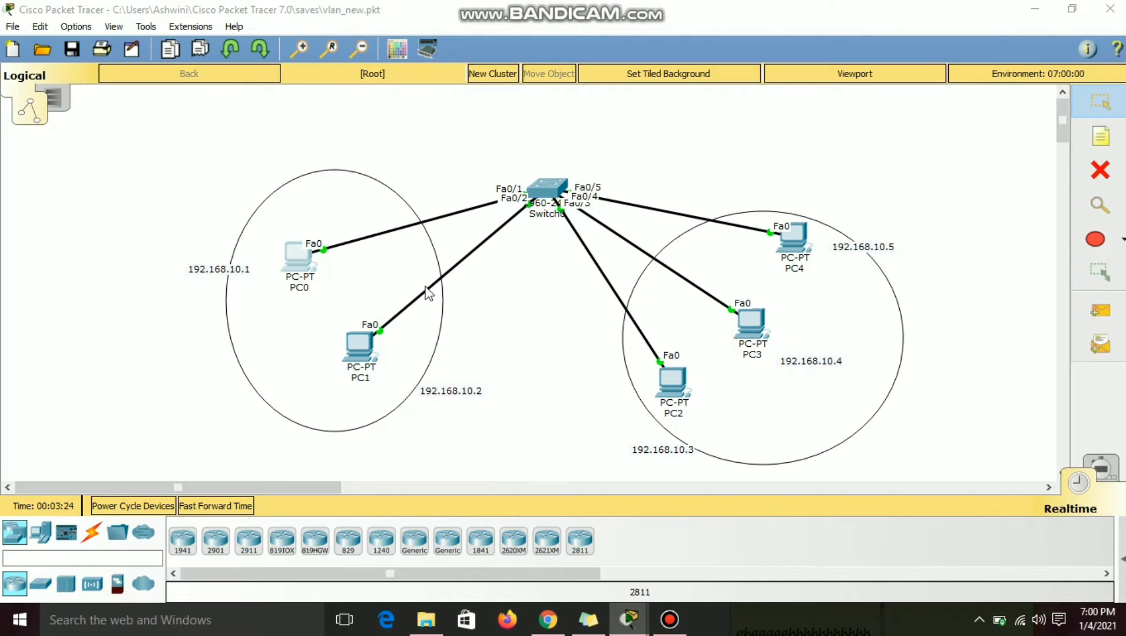
pyautogui.click(366, 150)
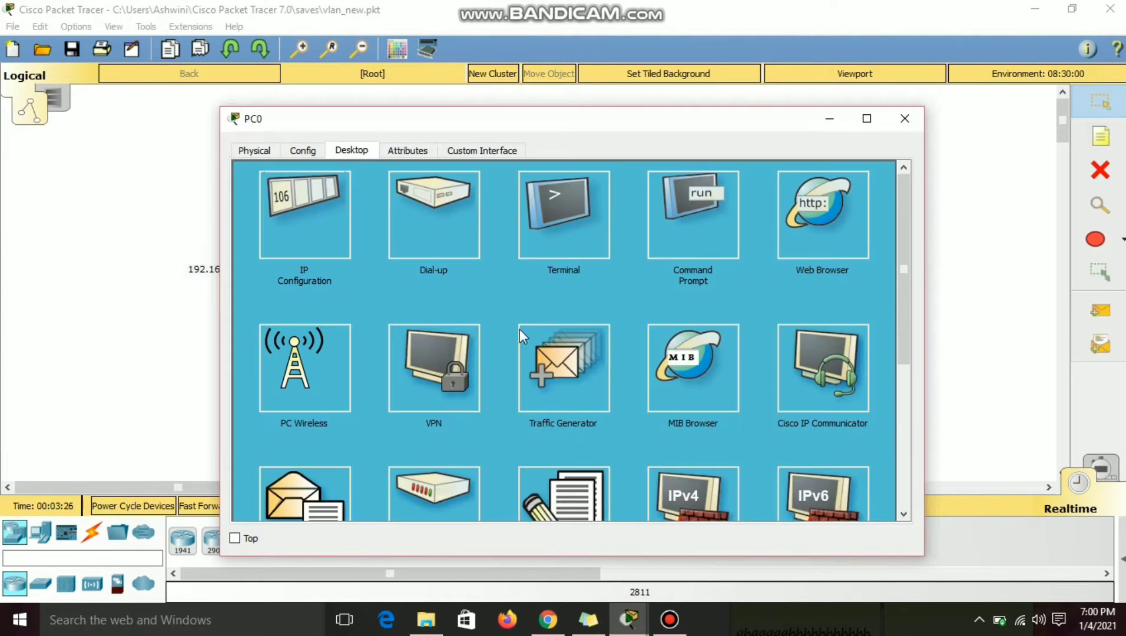
pyautogui.click(669, 246)
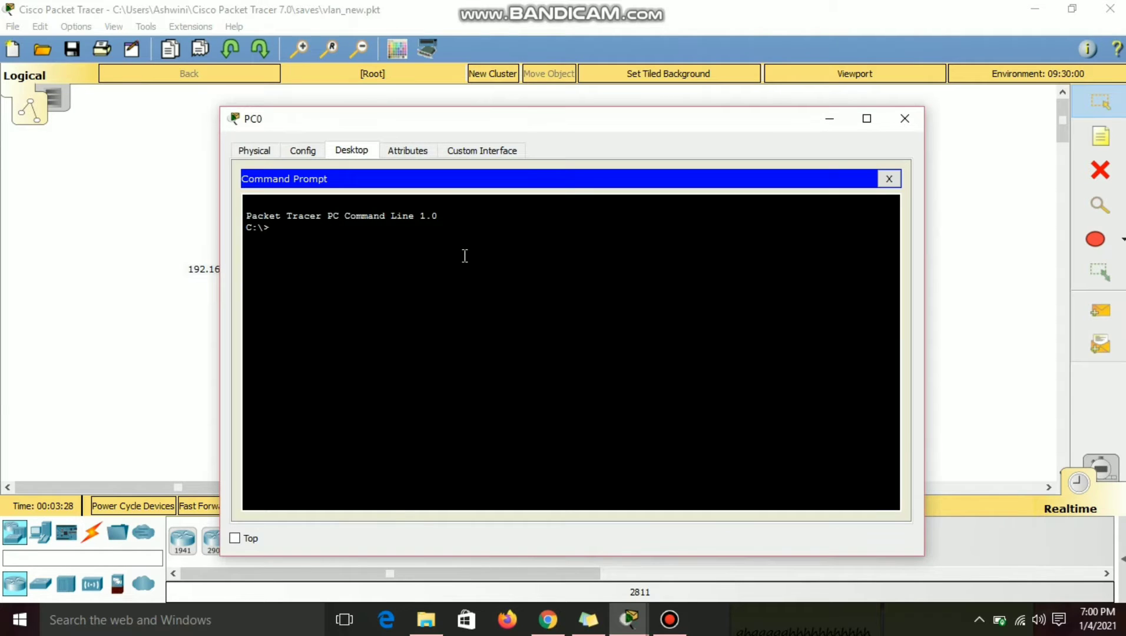
pyautogui.write('ping 192.168.10.2')
pyautogui.press('Return')
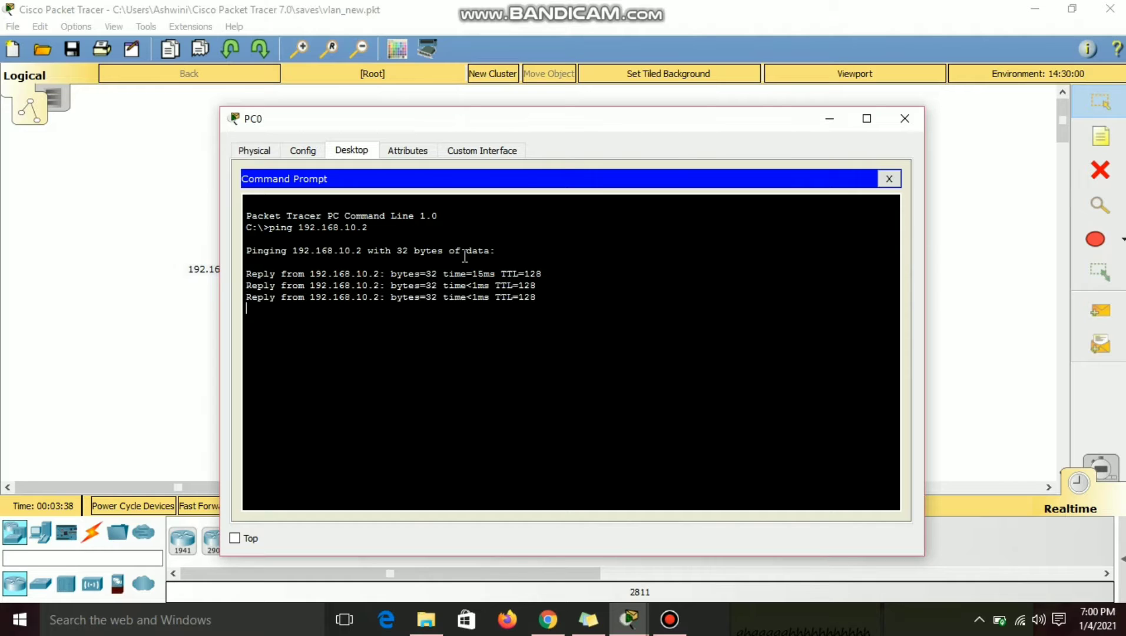
# - Ping 192.168.10.4 and 192.168.10.5 from PC0, and return to the topology
pyautogui.press('Up')
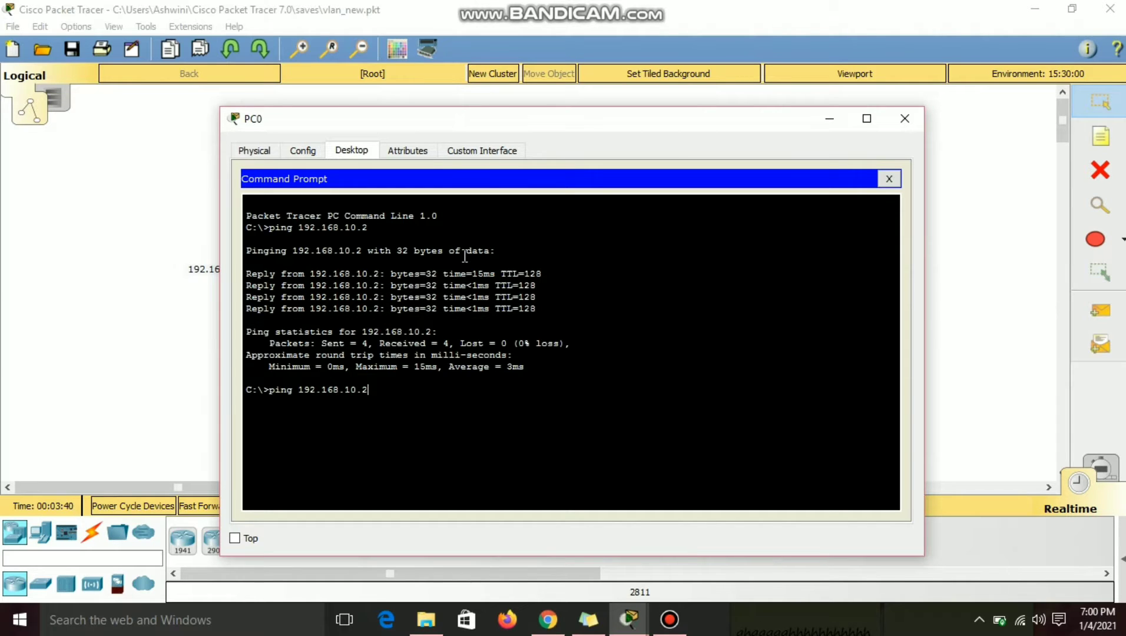
pyautogui.press('BackSpace')
pyautogui.write('4')
pyautogui.press('Return')
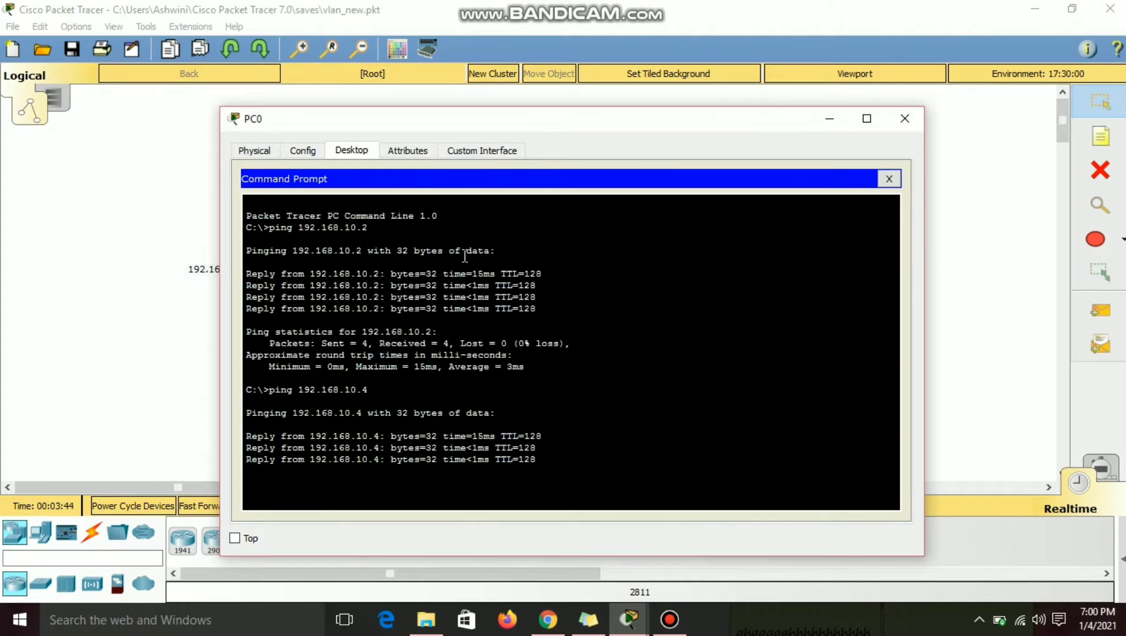
pyautogui.press('Up')
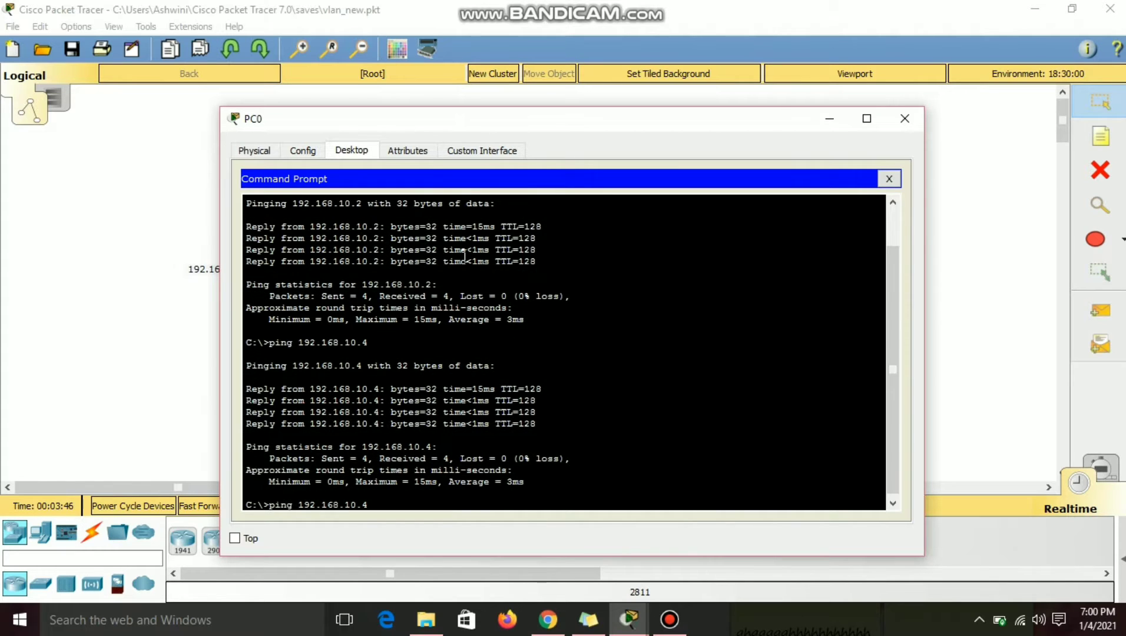
pyautogui.press('BackSpace')
pyautogui.write('5')
pyautogui.press('Return')
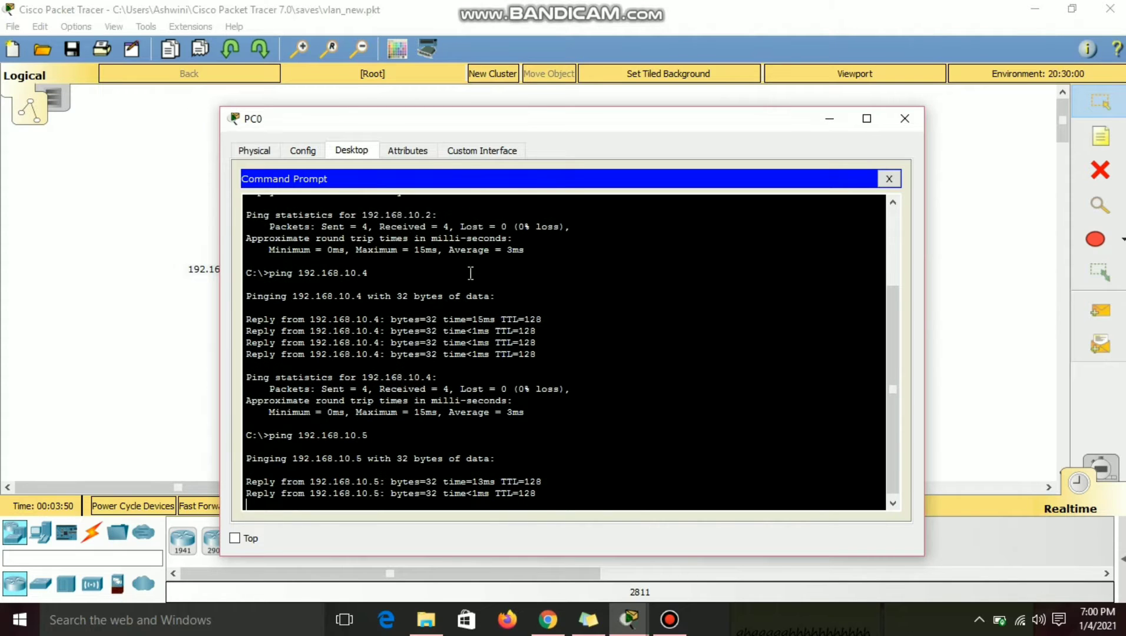
pyautogui.click(151, 281)
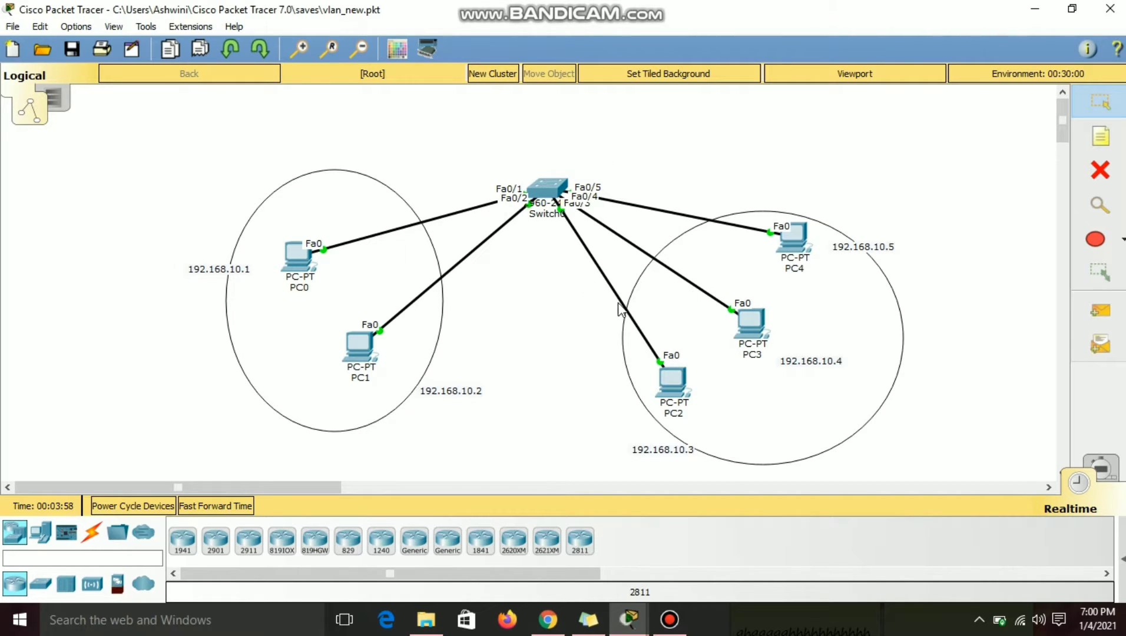
# - Open Switch0's command line at full size and page through the rest of the VLAN listing to the prompt
pyautogui.click(546, 189)
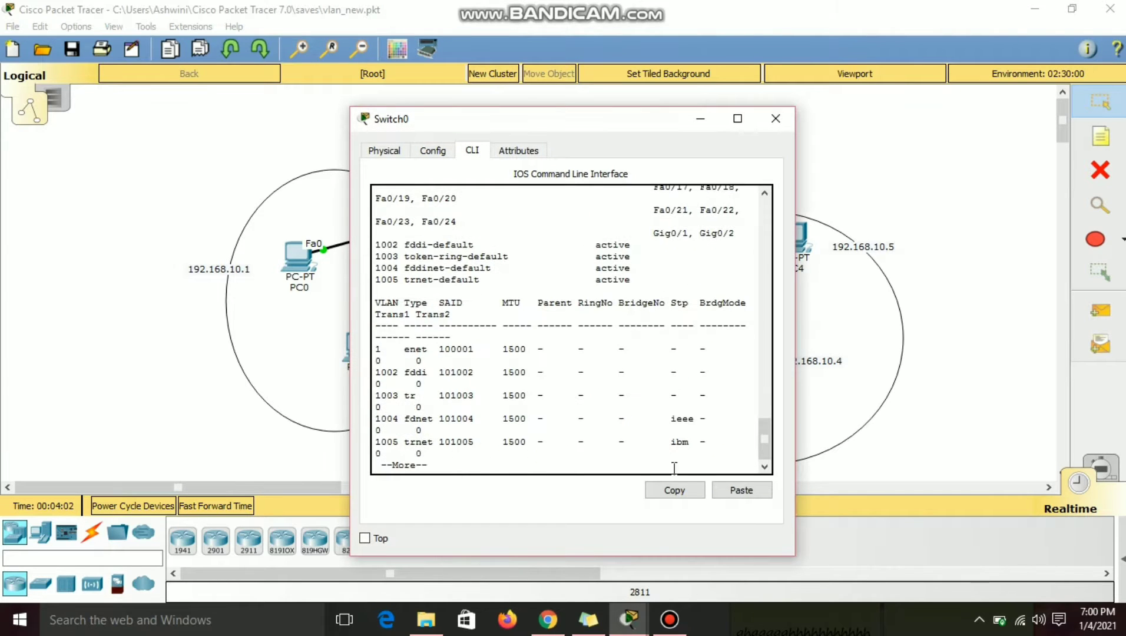
pyautogui.click(738, 118)
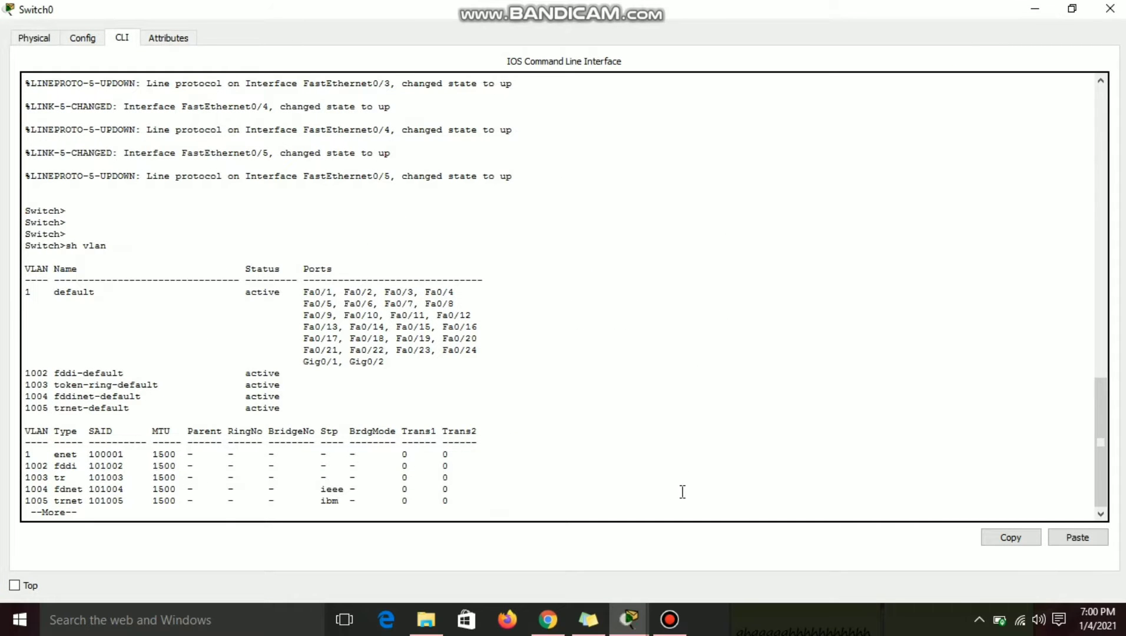
pyautogui.press('Return')
pyautogui.press('Return')
pyautogui.press('Return')
pyautogui.press('Return')
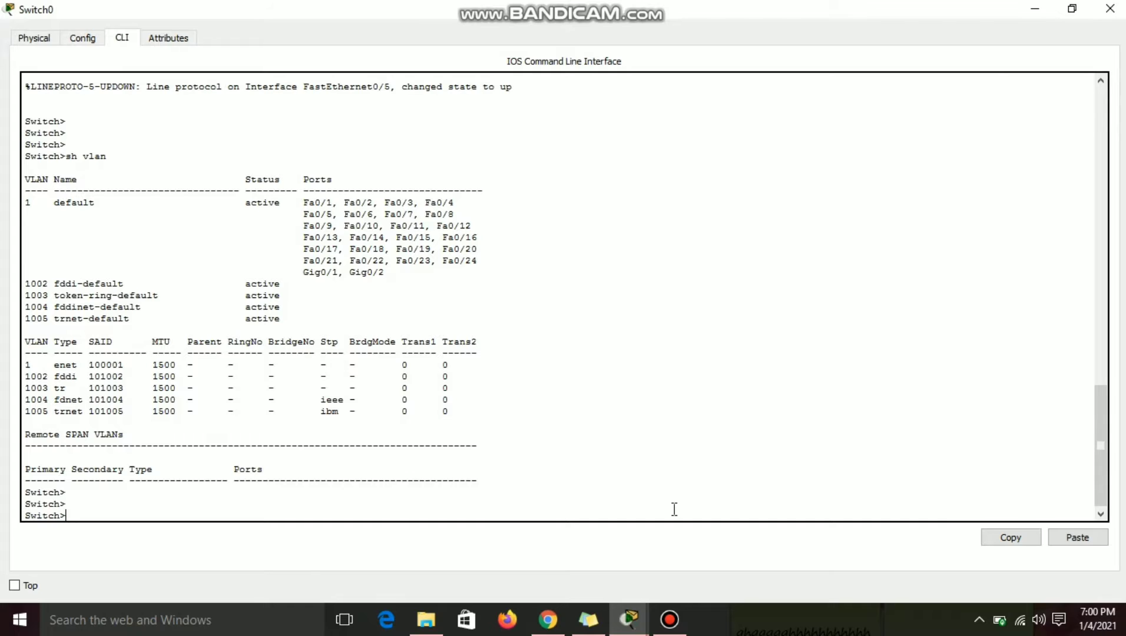
# - Enter privileged mode on Switch0 with enable and list its VLANs with sh vlan
pyautogui.write('enable')
pyautogui.press('Return')
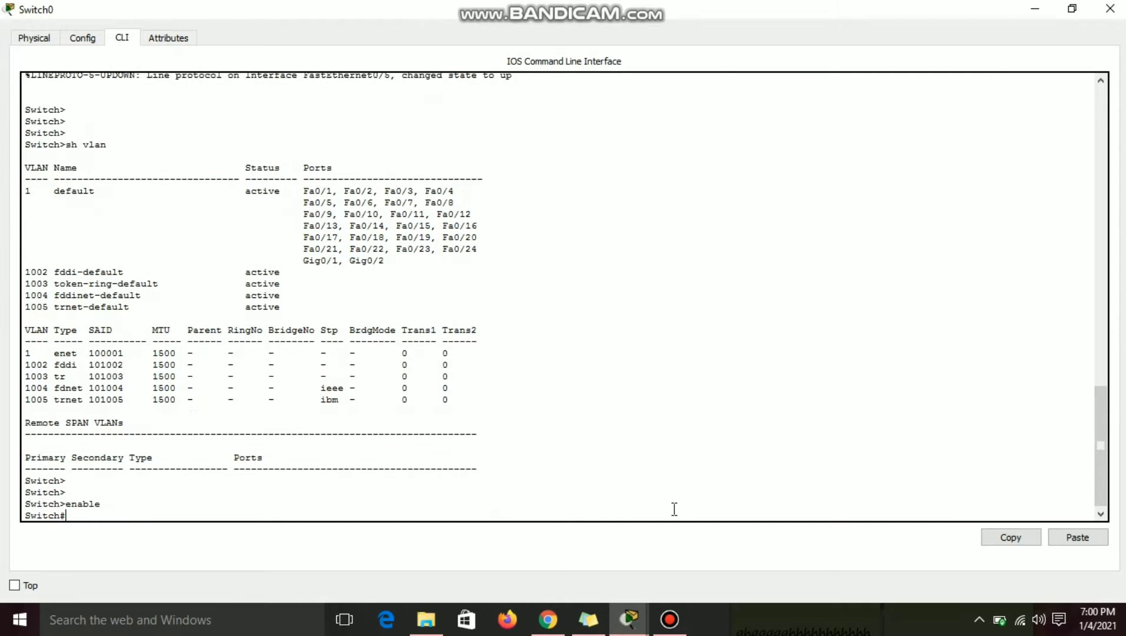
pyautogui.write('sh v')
pyautogui.press('Tab')
pyautogui.press('Return')
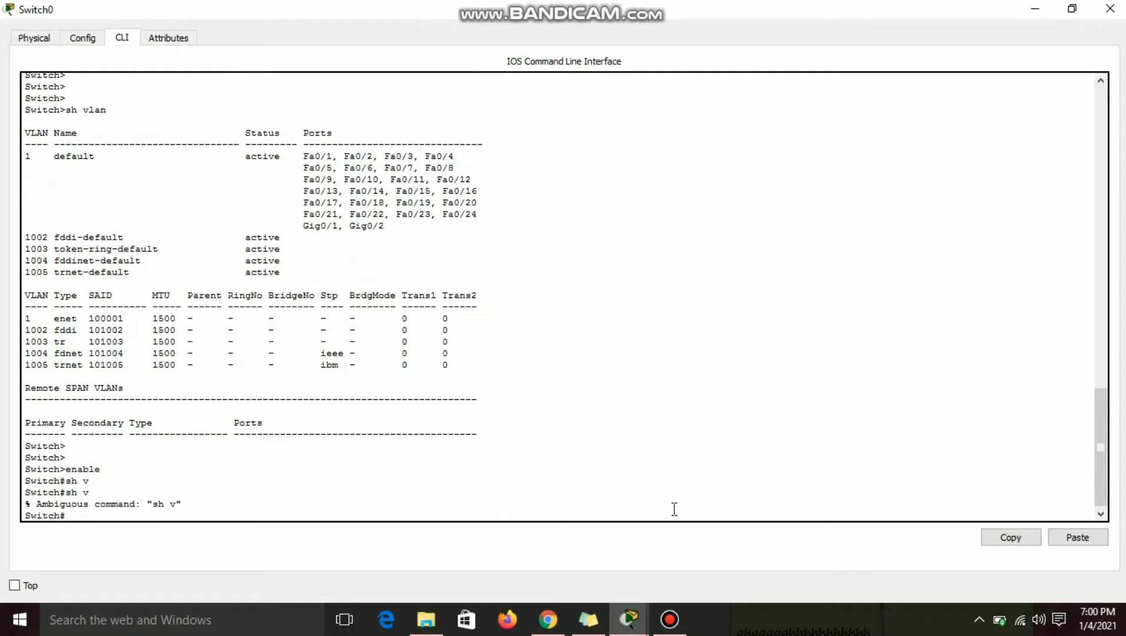
pyautogui.write('sh vl')
pyautogui.press('Tab')
pyautogui.press('Return')
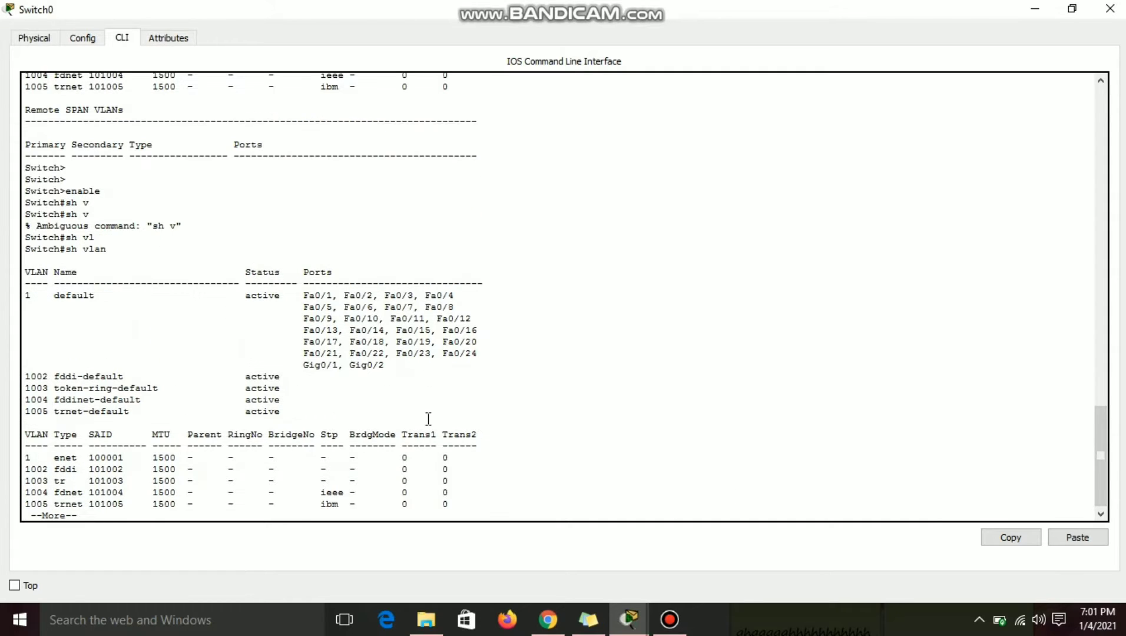
# - Examine the ports assigned to default VLAN 1 in Switch0's listing and return to the topology
pyautogui.moveTo(26, 294); pyautogui.dragTo(493, 368)
pyautogui.click(39, 300)
pyautogui.click(1047, 7)
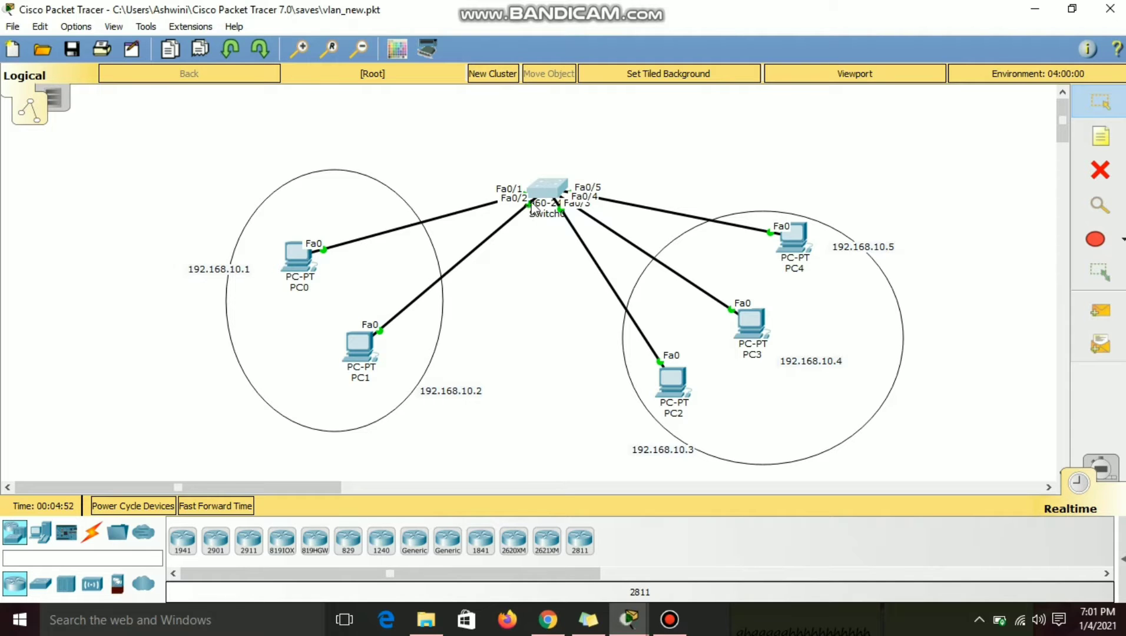
pyautogui.click(548, 202)
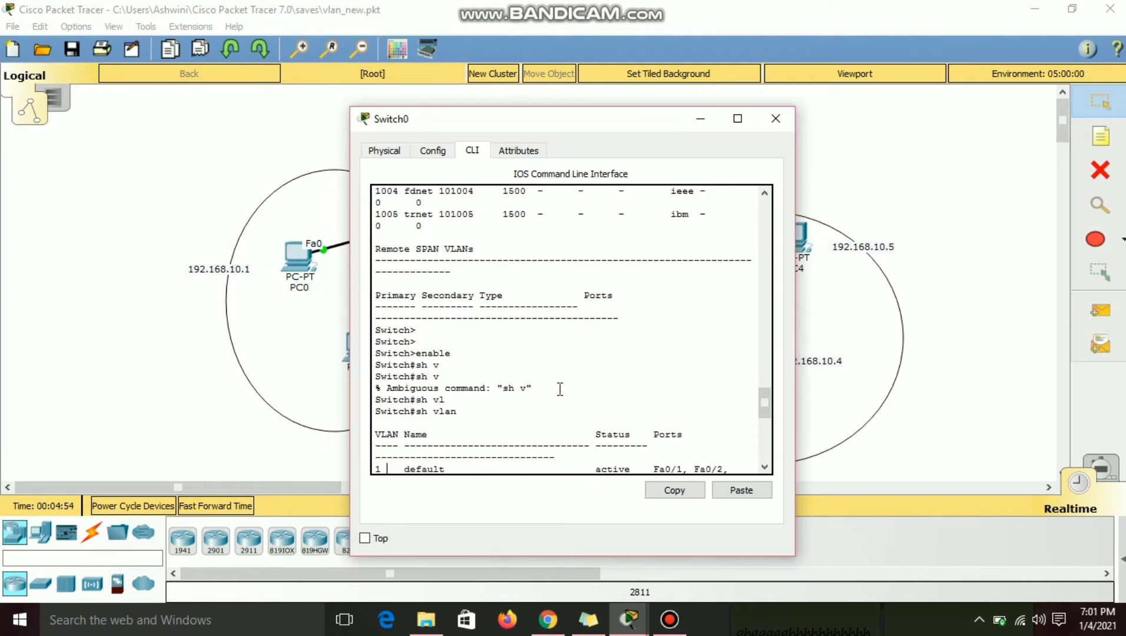
pyautogui.click(182, 386)
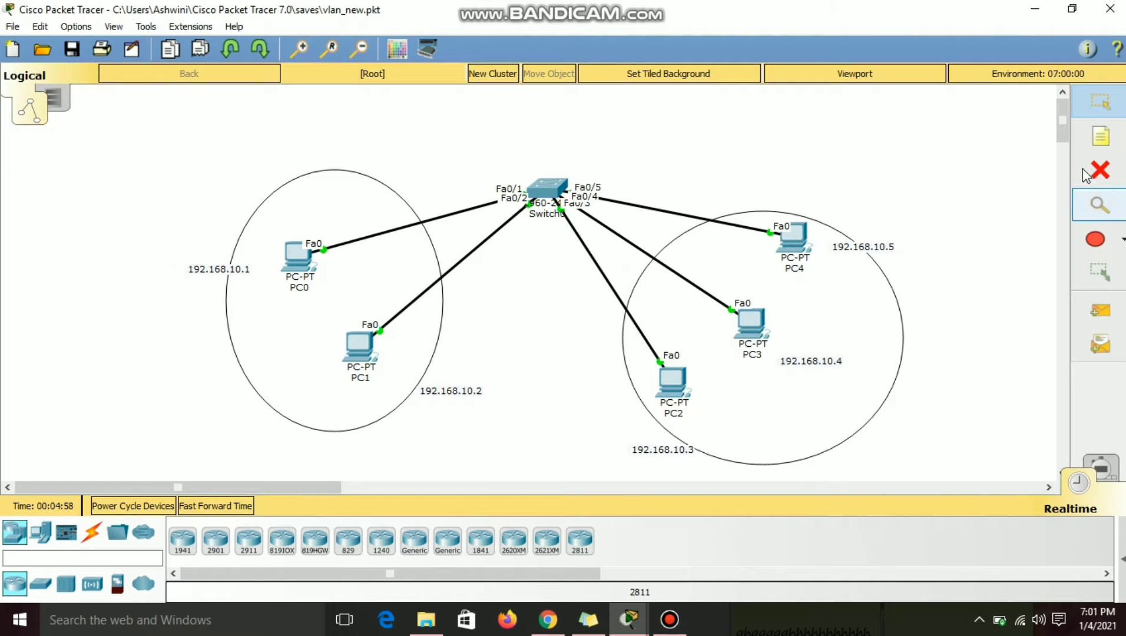
# - Add the note "vlan 100" beside the circle around PC0 and PC1
pyautogui.click(1112, 135)
pyautogui.click(109, 326)
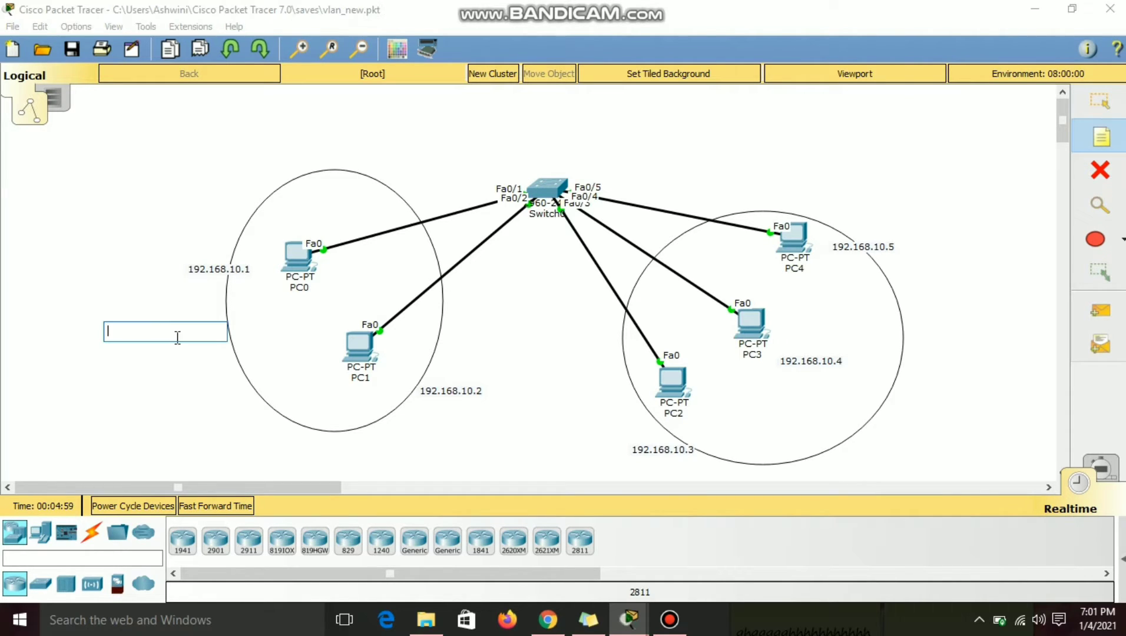
pyautogui.write('vlan')
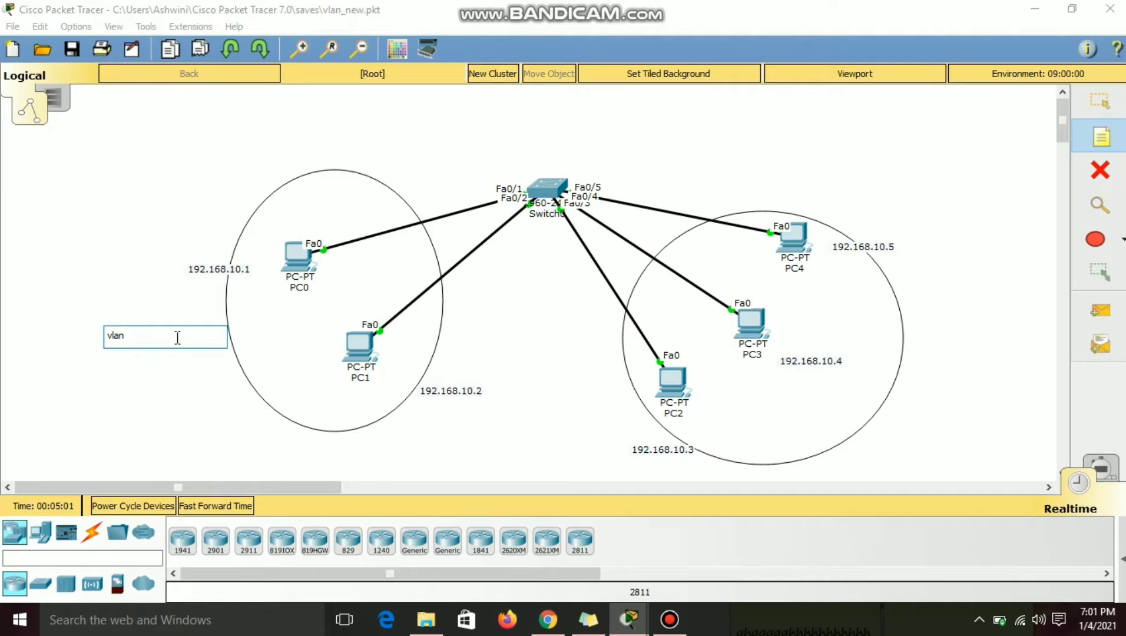
pyautogui.write(' 100')
# - Add the note "vlan200" beside the circle around PC2, PC3 and PC4
pyautogui.click(967, 305)
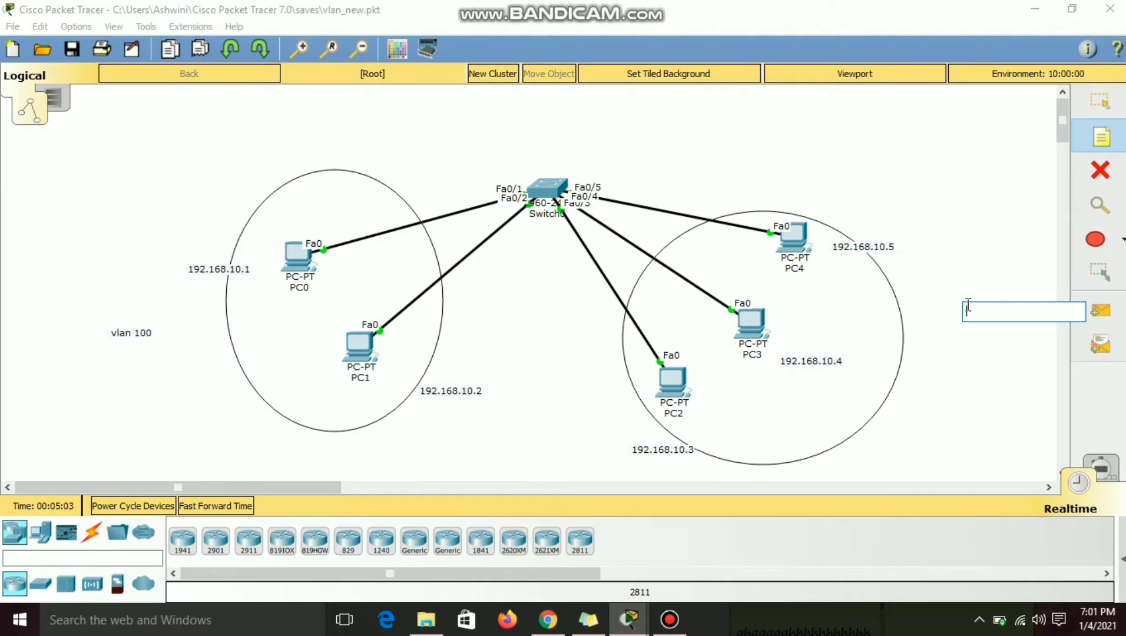
pyautogui.write('vlan2')
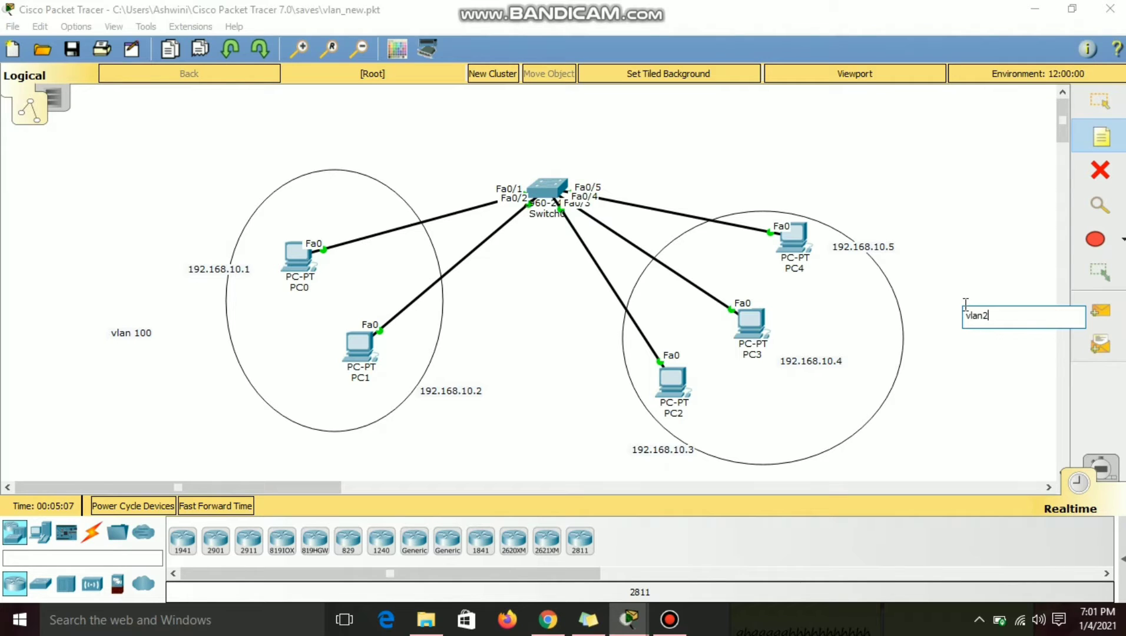
pyautogui.write('00')
pyautogui.press('Escape')
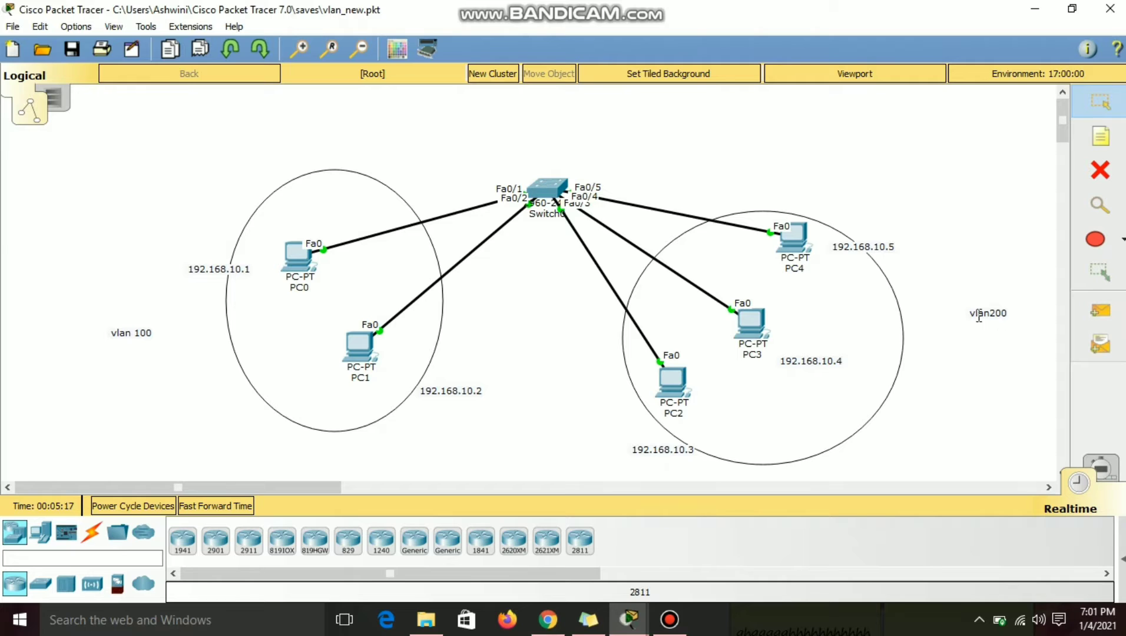
# - Page past the remaining VLAN listing in Switch0's command line and enter global configuration mode with config t
pyautogui.click(553, 185)
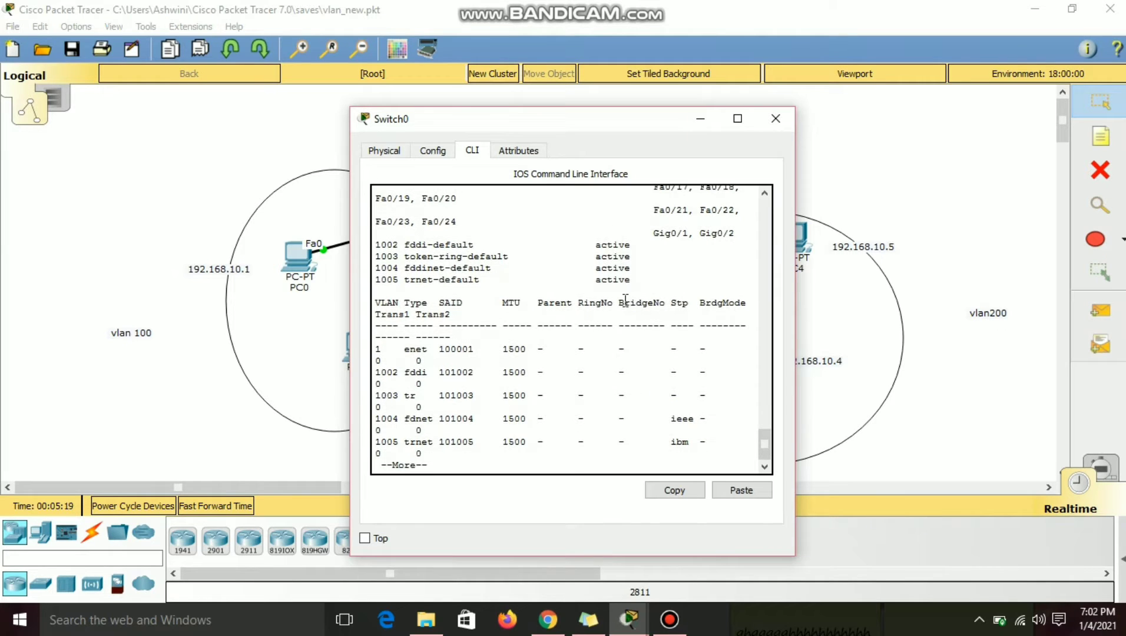
pyautogui.press('Return')
pyautogui.press('Return')
pyautogui.press('Return')
pyautogui.press('Return')
pyautogui.press('Return')
pyautogui.press('Return')
pyautogui.press('Return')
pyautogui.press('Return')
pyautogui.press('Return')
pyautogui.press('Return')
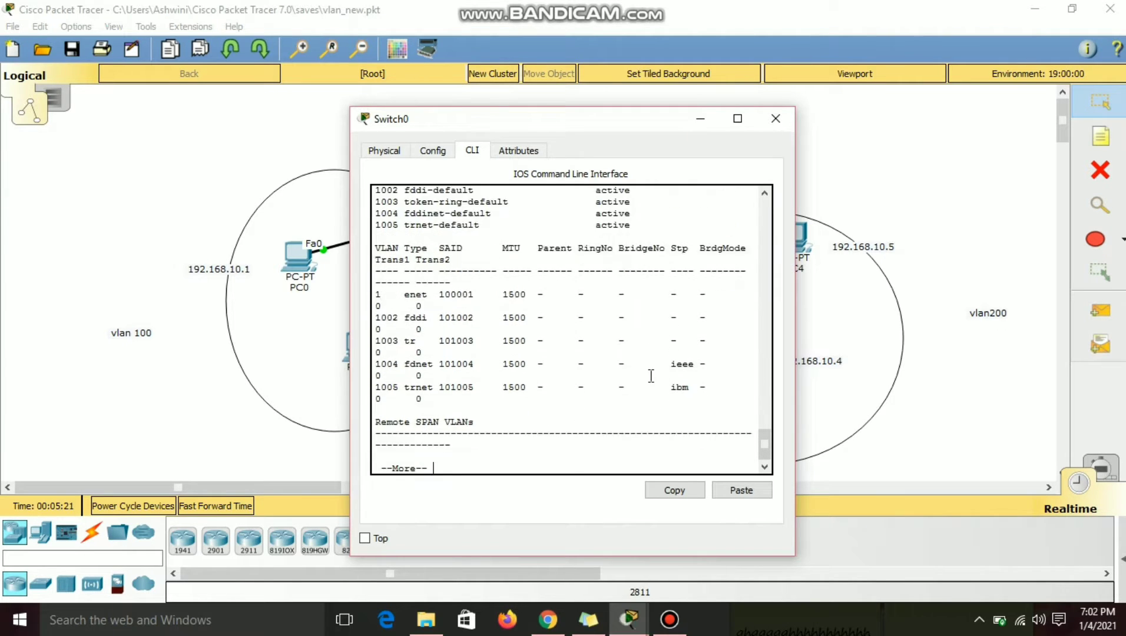
pyautogui.write('con')
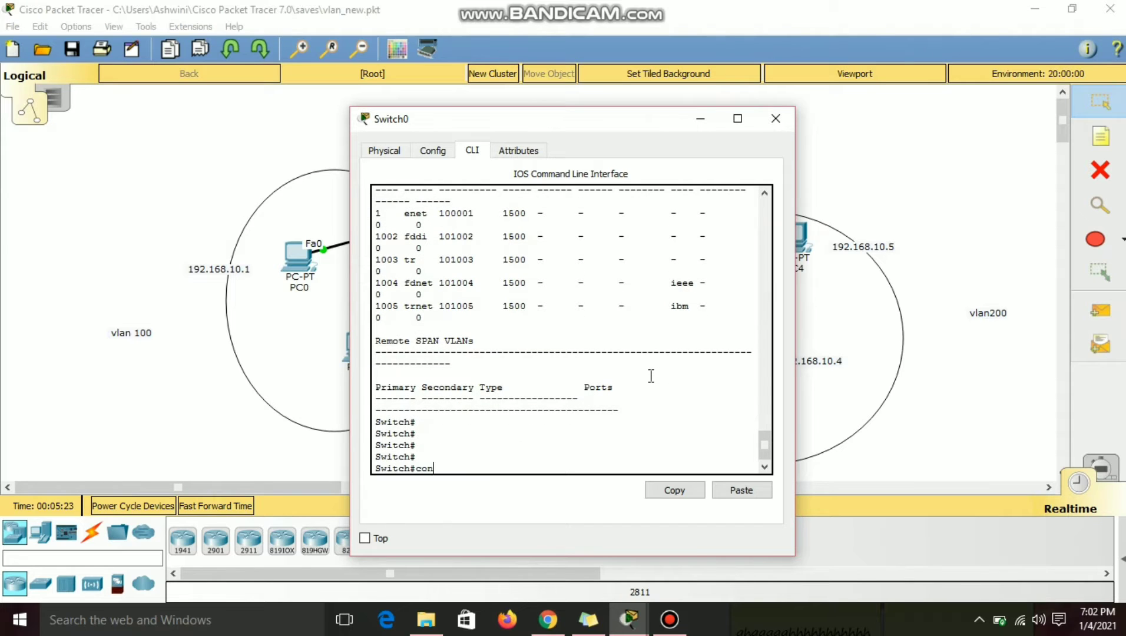
pyautogui.write('fig t')
pyautogui.press('Return')
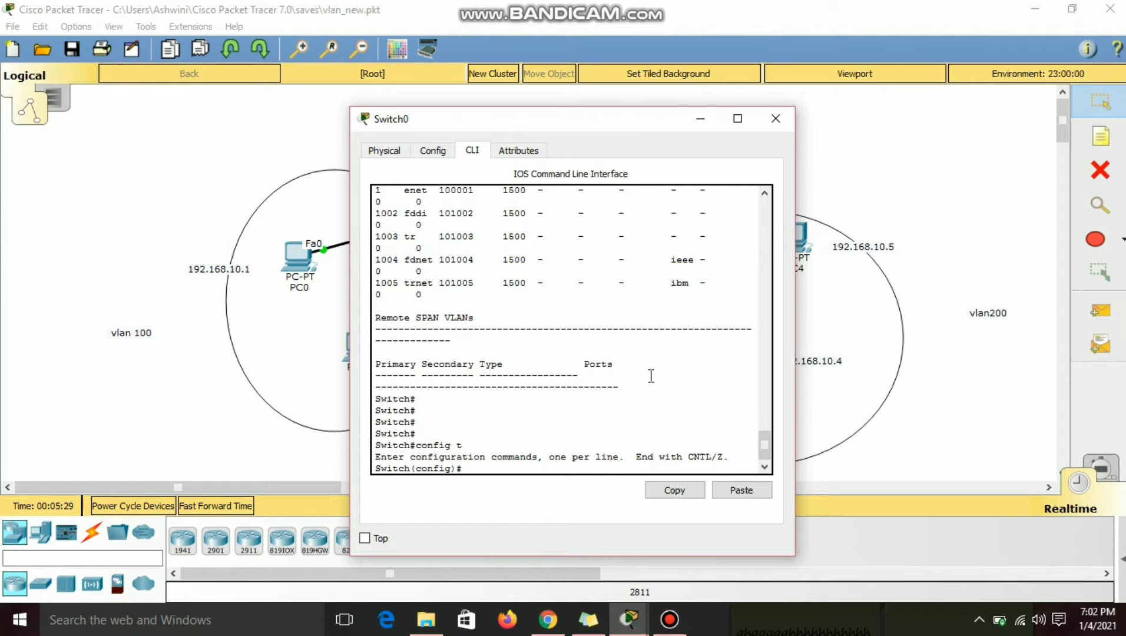
# - Query the allowed VLAN ID range with vlan ? and examine the range
pyautogui.write('vlan 1')
pyautogui.press('BackSpace')
pyautogui.write('?')
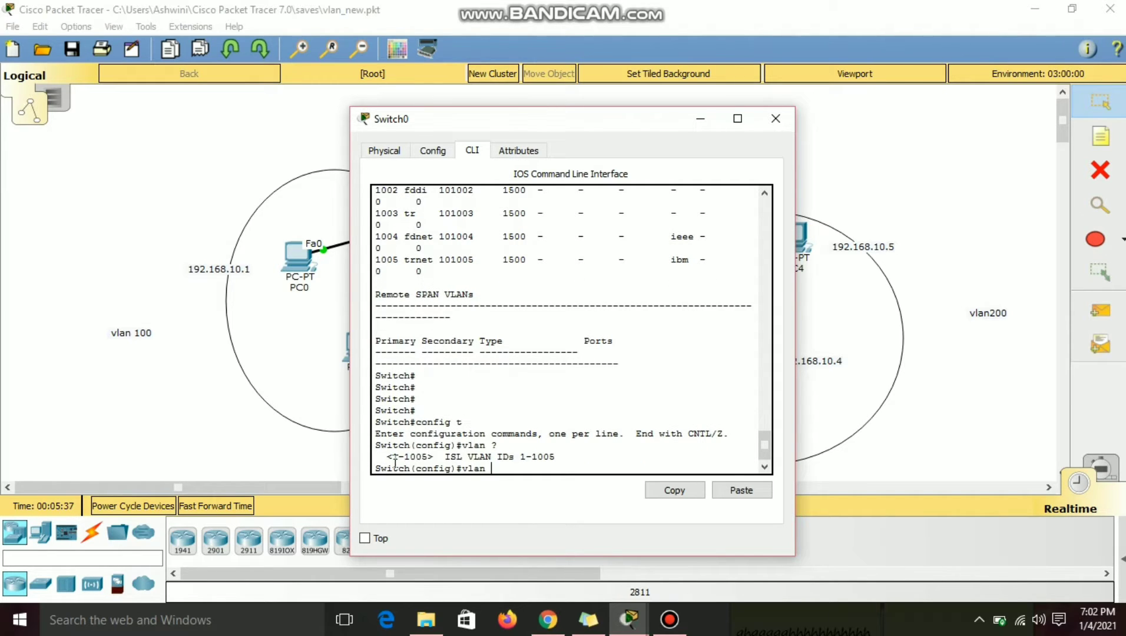
pyautogui.moveTo(381, 458); pyautogui.dragTo(434, 458)
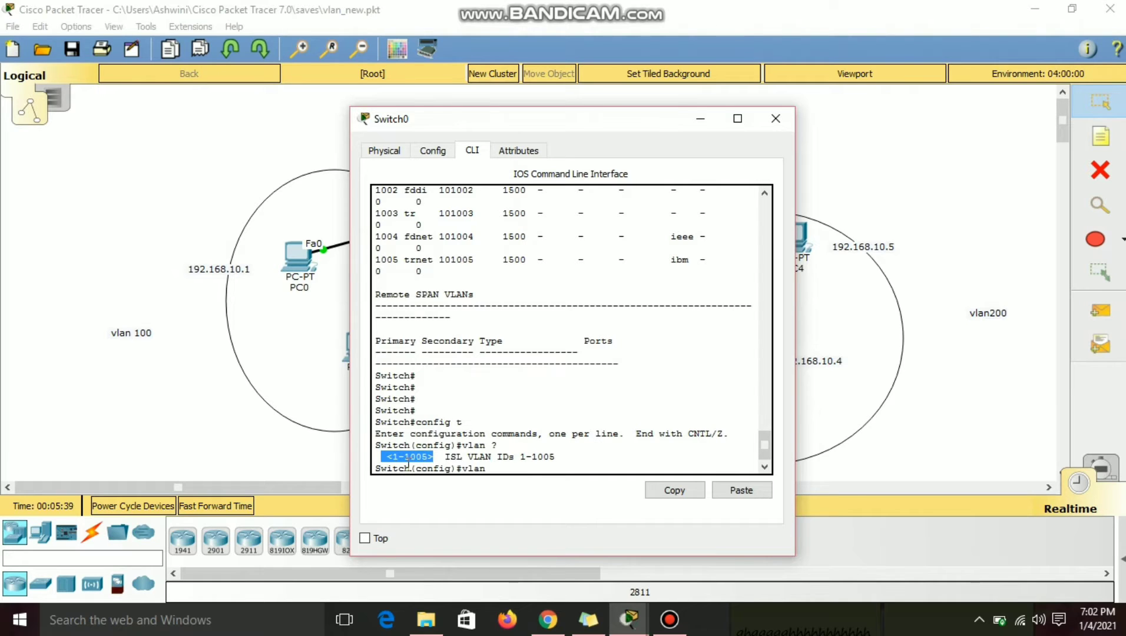
pyautogui.click(515, 471)
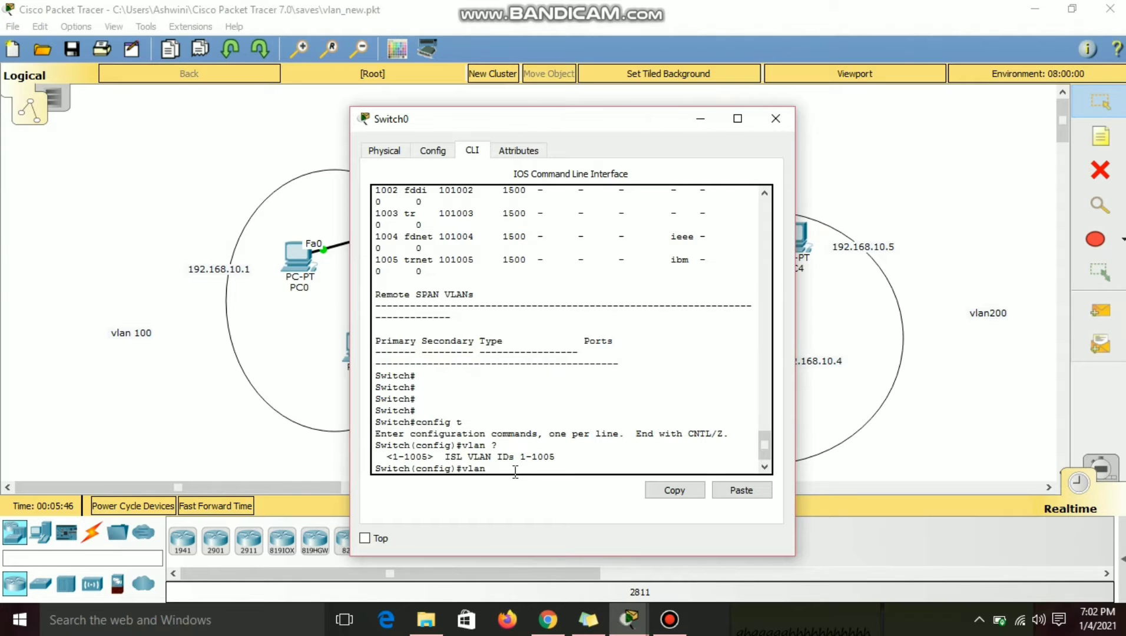
# - Create VLAN 100 on Switch0, name it admin, and exit VLAN configuration
pyautogui.write('100')
pyautogui.press('Return')
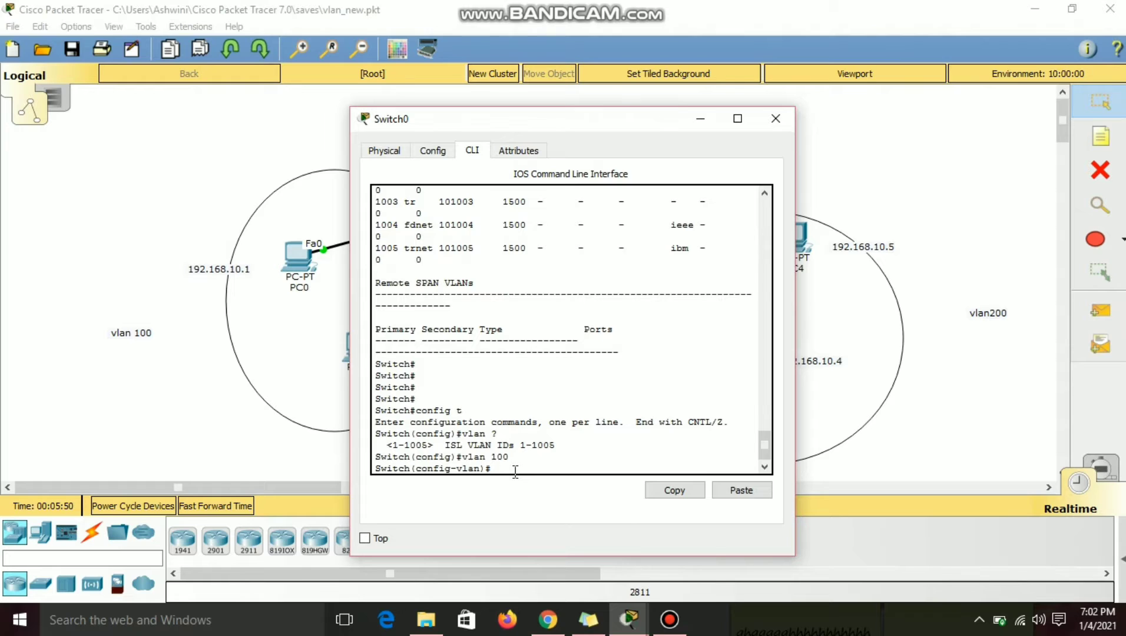
pyautogui.write('name')
pyautogui.write('admin')
pyautogui.press('Return')
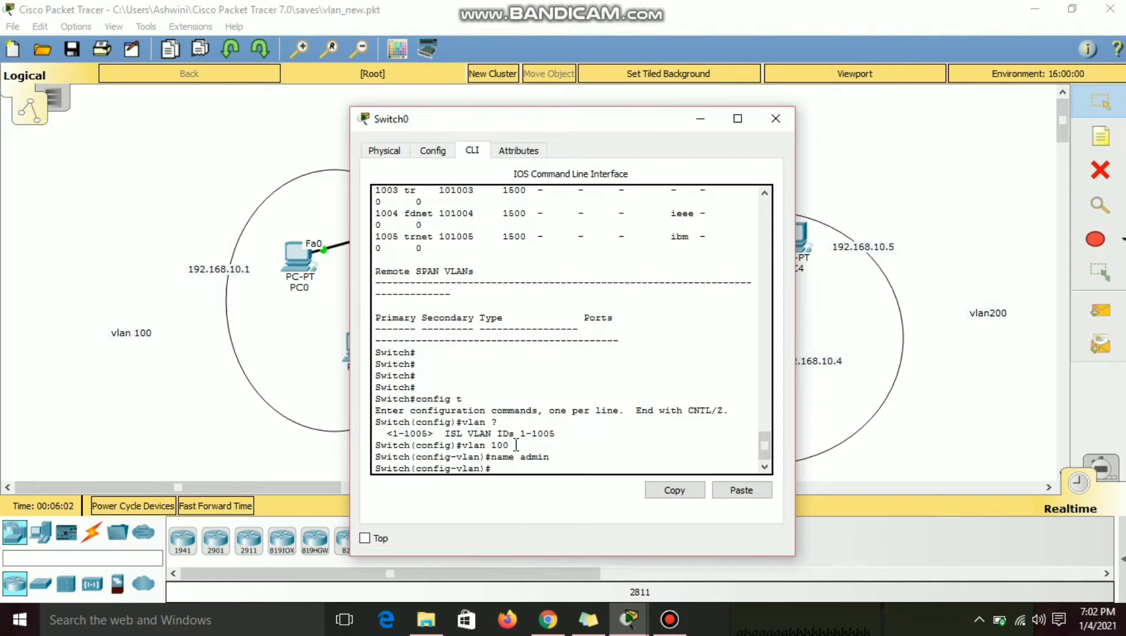
pyautogui.write('exit')
pyautogui.press('Return')
# - Create VLAN 200 on Switch0, name it users, and leave configuration mode
pyautogui.write('v')
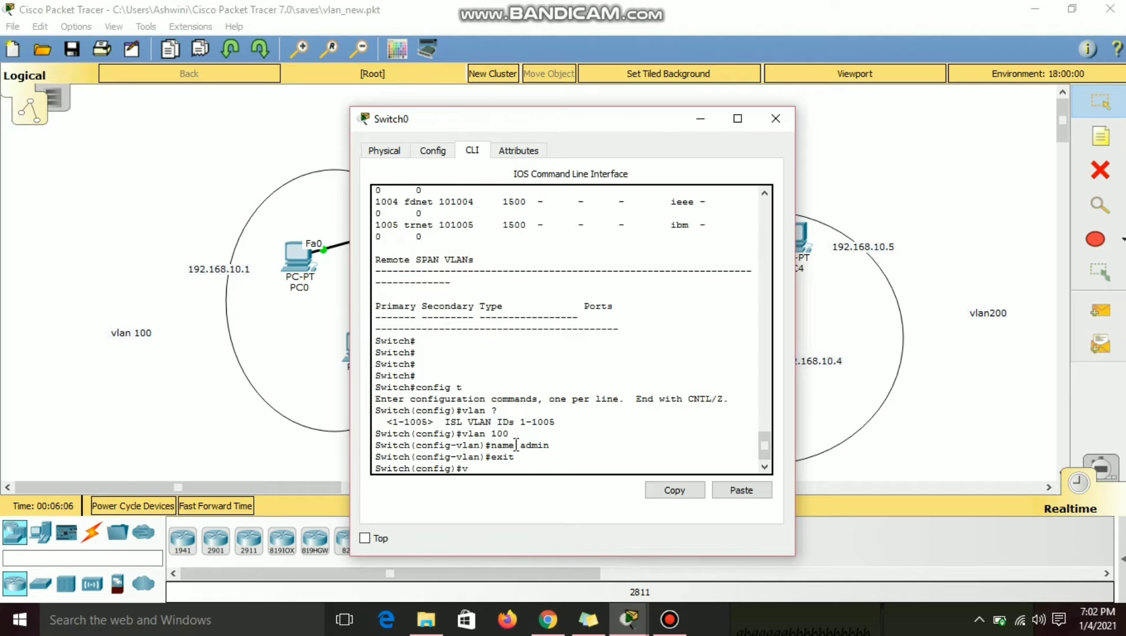
pyautogui.write('lan 200')
pyautogui.press('Return')
pyautogui.write('n')
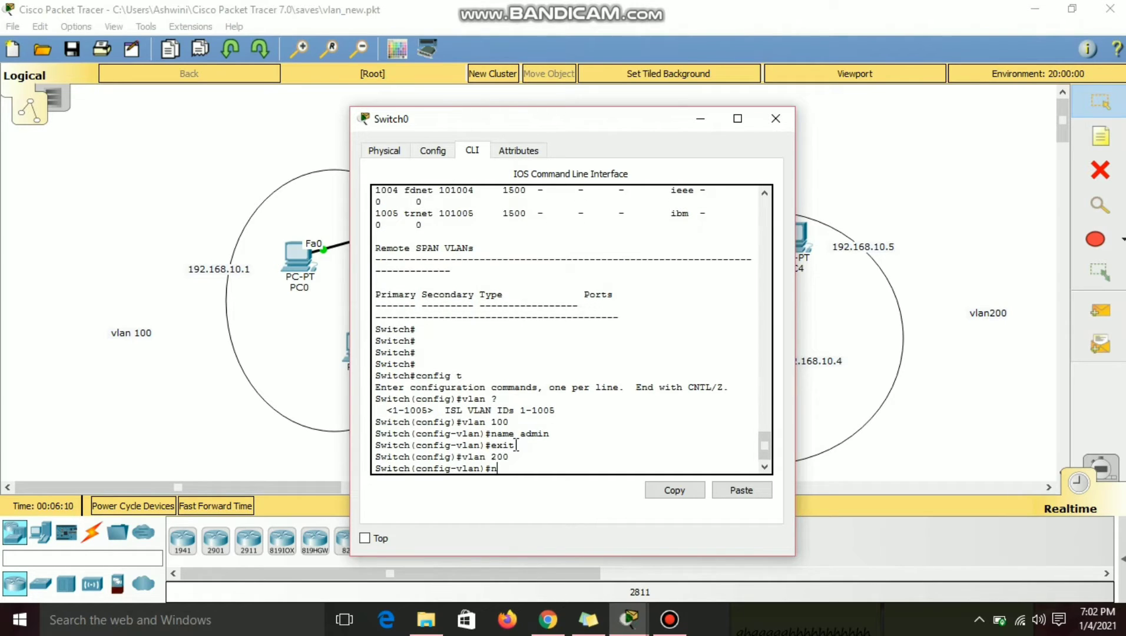
pyautogui.write('ame users')
pyautogui.press('Return')
pyautogui.write('exit')
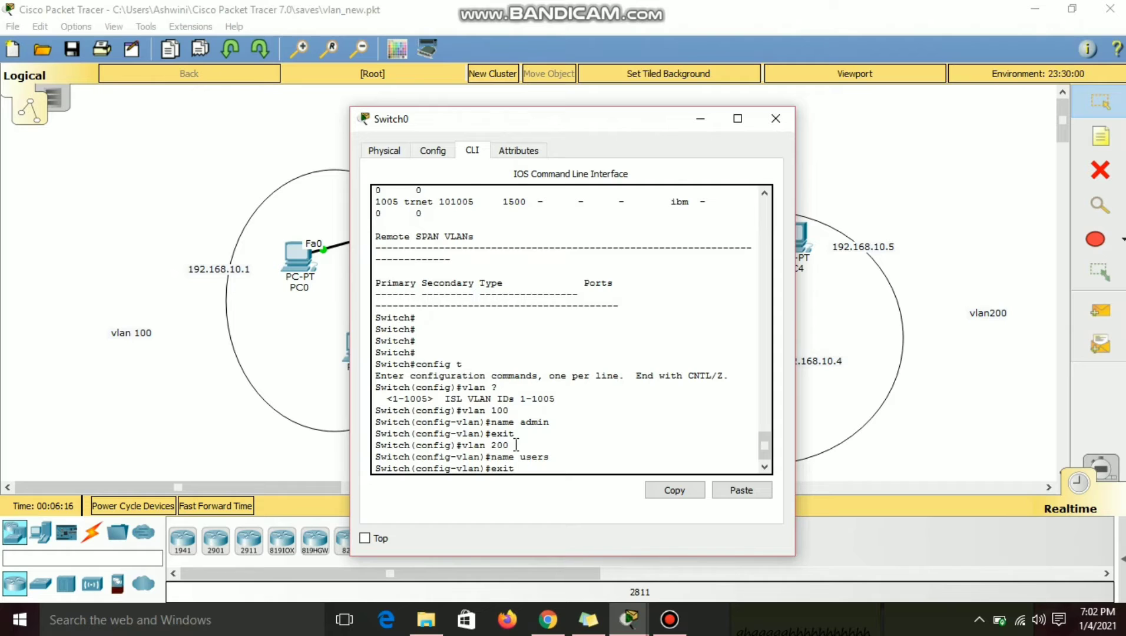
pyautogui.press('Return')
pyautogui.hotkey('ctrl', 'z')
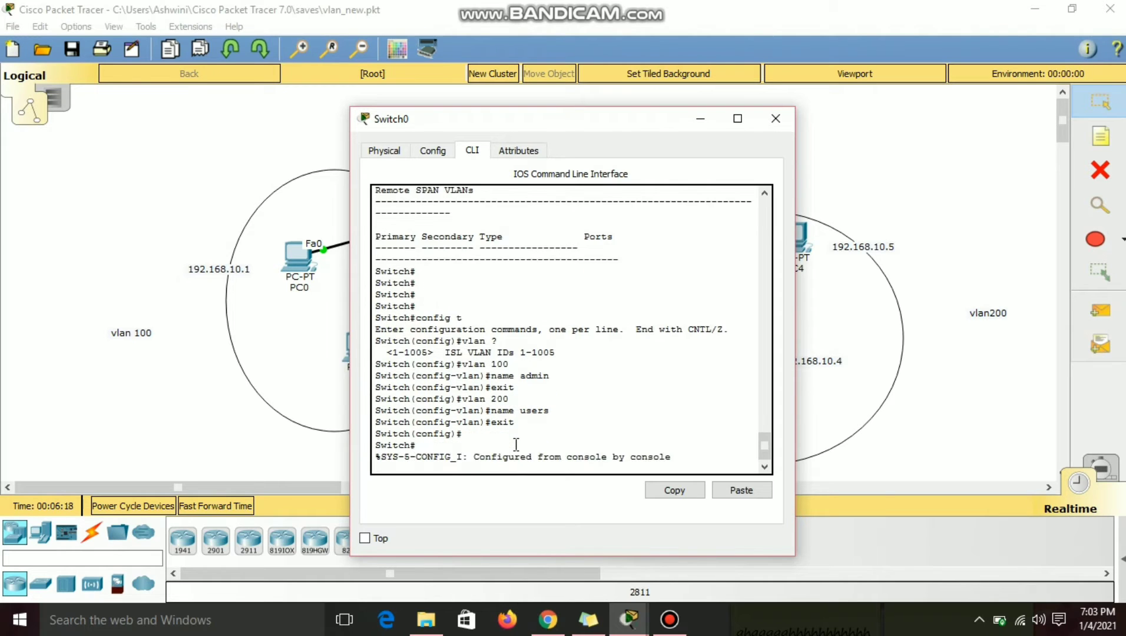
# - List Switch0's VLANs with sh vlan and examine the entries for VLANs 100 and 200
pyautogui.press('Return')
pyautogui.press('Return')
pyautogui.press('Return')
pyautogui.press('Return')
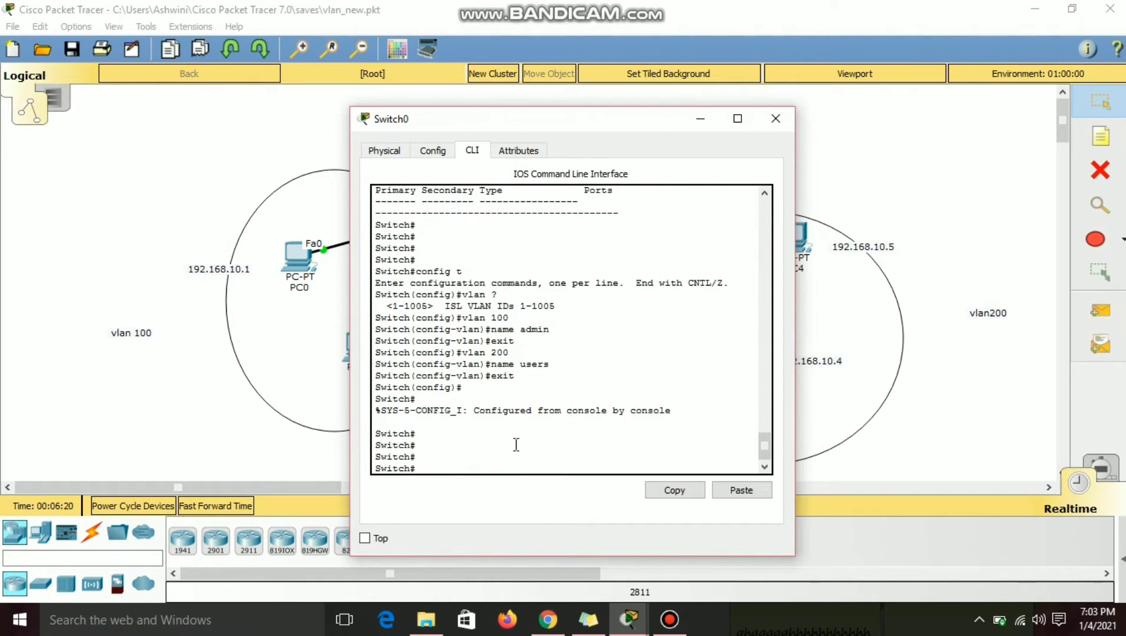
pyautogui.write('sh vlan')
pyautogui.press('Return')
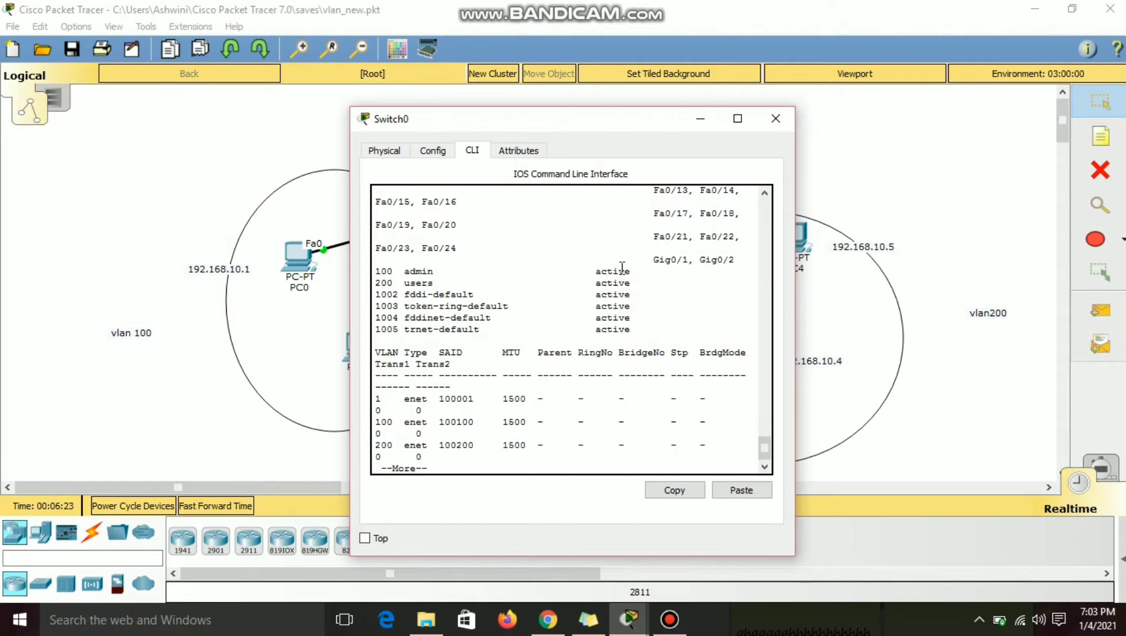
pyautogui.scroll(1, 438, 285)
pyautogui.moveTo(375, 321); pyautogui.dragTo(674, 334)
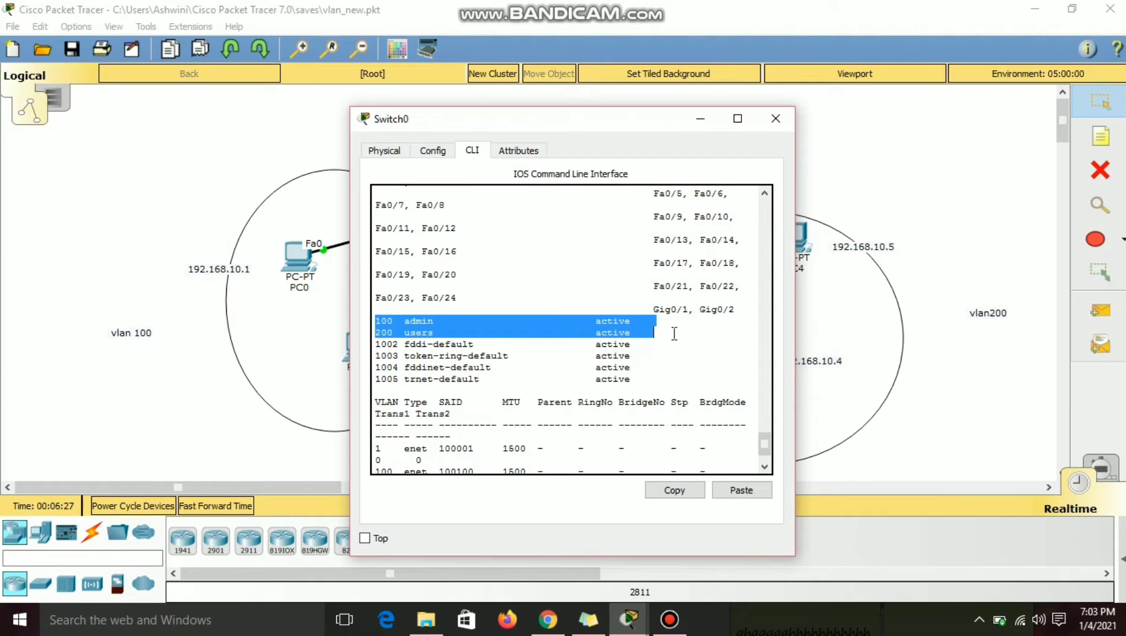
pyautogui.click(703, 331)
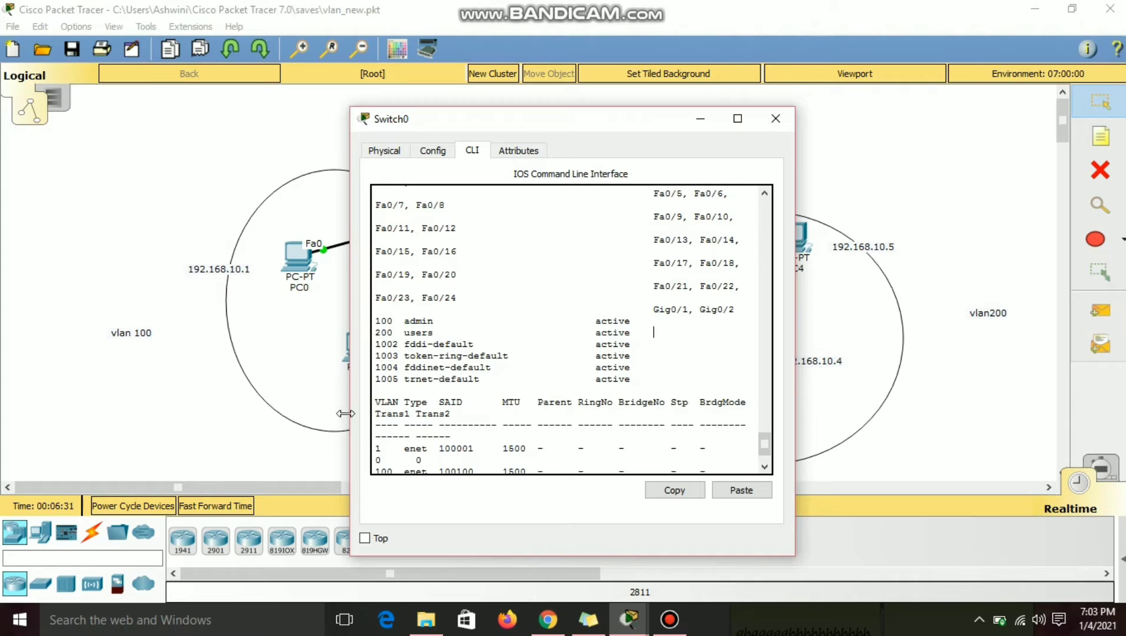
pyautogui.scroll(-2, 683, 466)
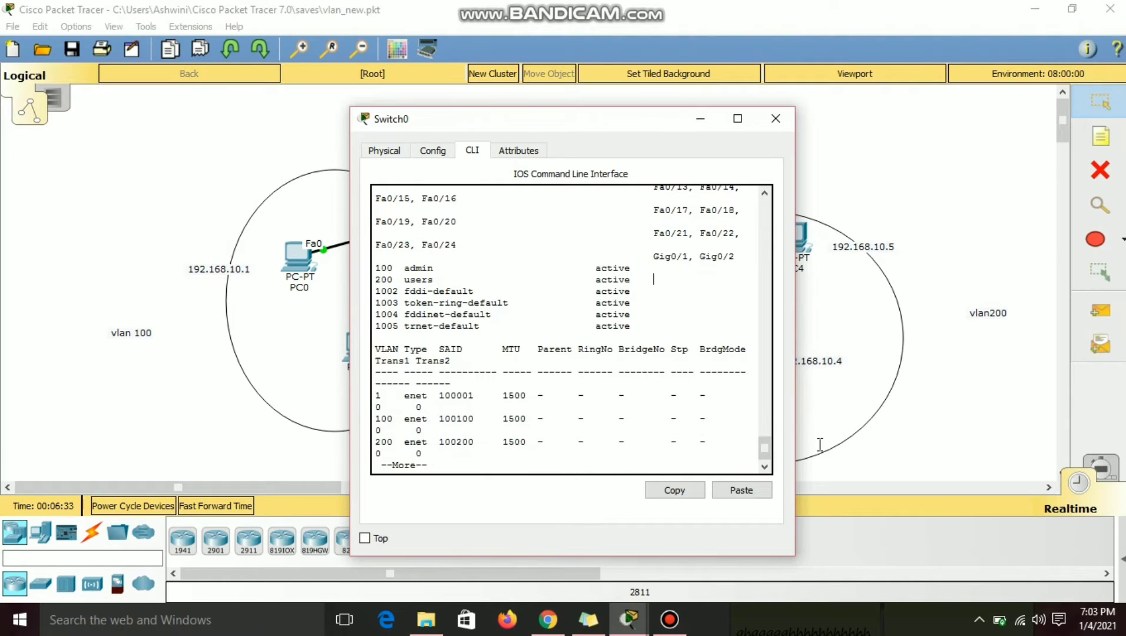
# - Leave the VLAN listing and enter global configuration mode with config t
pyautogui.click(591, 458)
pyautogui.press('Return')
pyautogui.press('Return')
pyautogui.press('Return')
pyautogui.press('Return')
pyautogui.press('Return')
pyautogui.press('Return')
pyautogui.press('Return')
pyautogui.press('Return')
pyautogui.write('co')
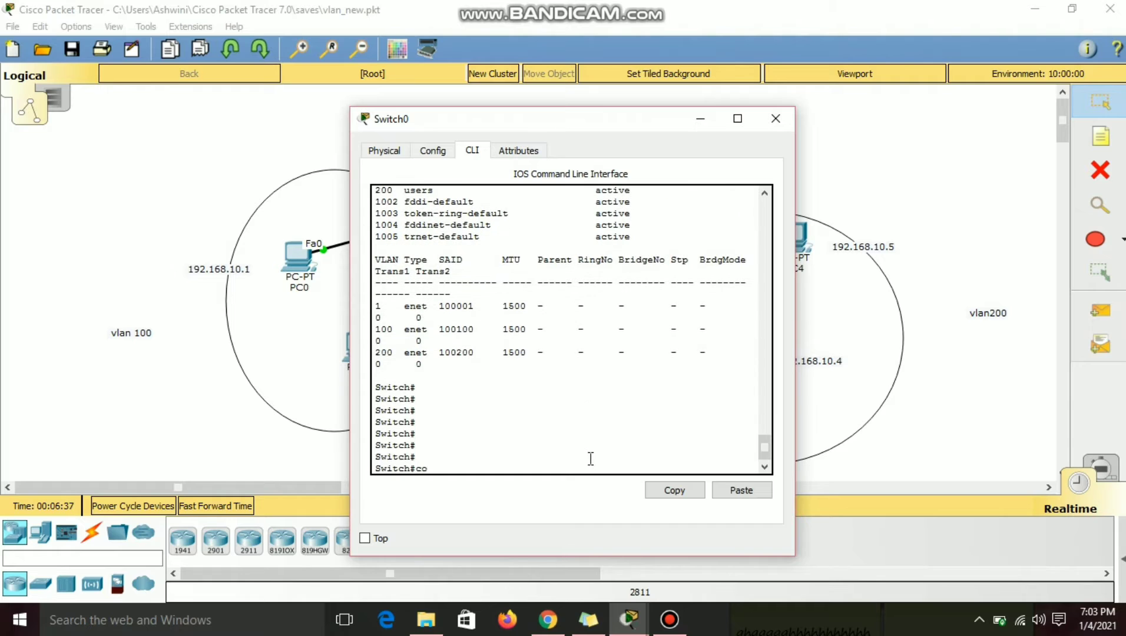
pyautogui.write('nfig t')
pyautogui.press('Return')
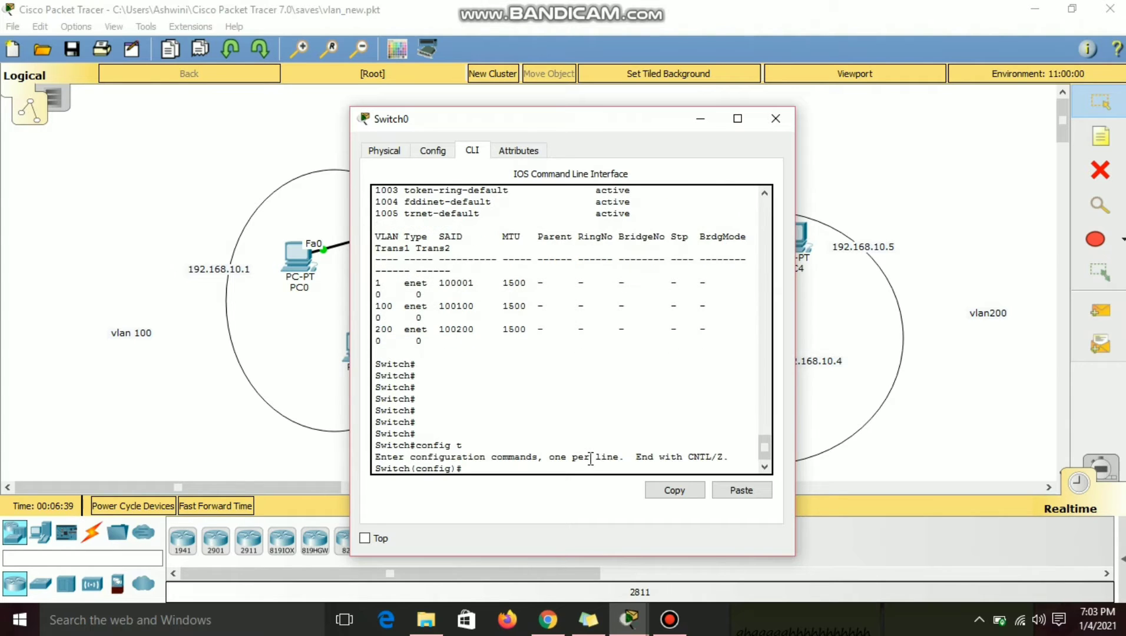
# - Enter interface configuration mode for port fastEthernet 0/1 on Switch0
pyautogui.write('int f')
pyautogui.press('Tab')
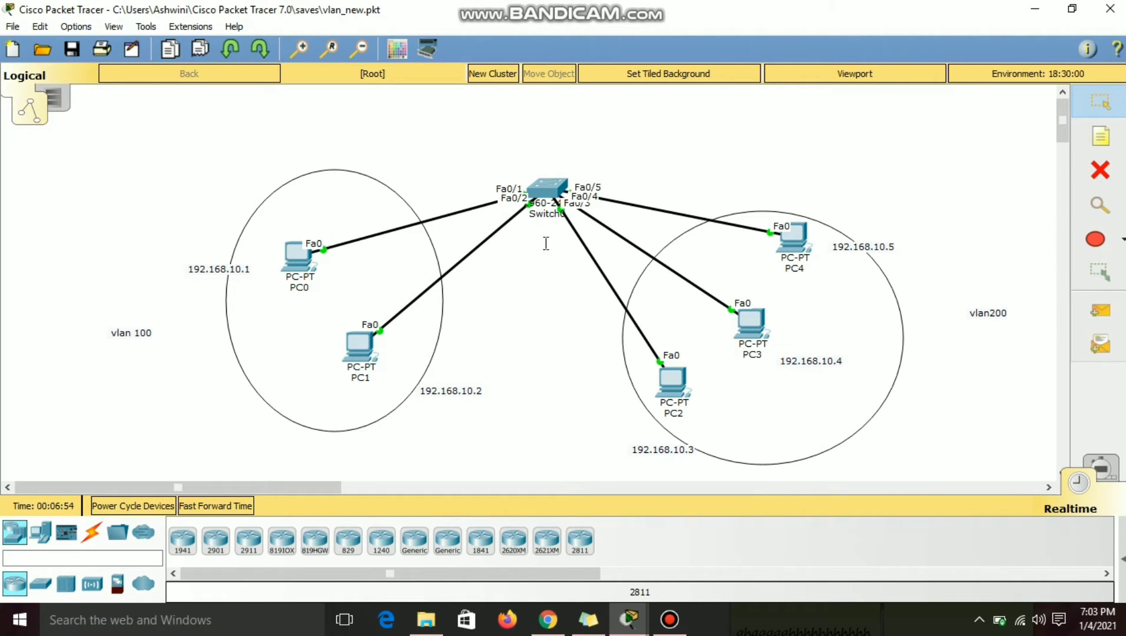
pyautogui.moveTo(629, 620)
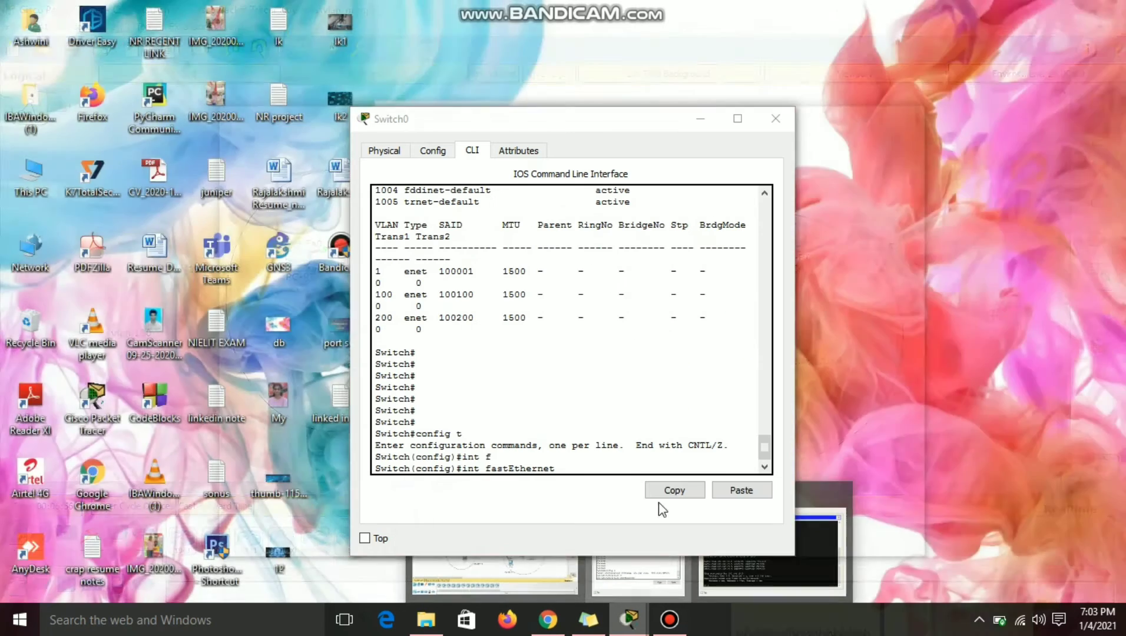
pyautogui.click(660, 511)
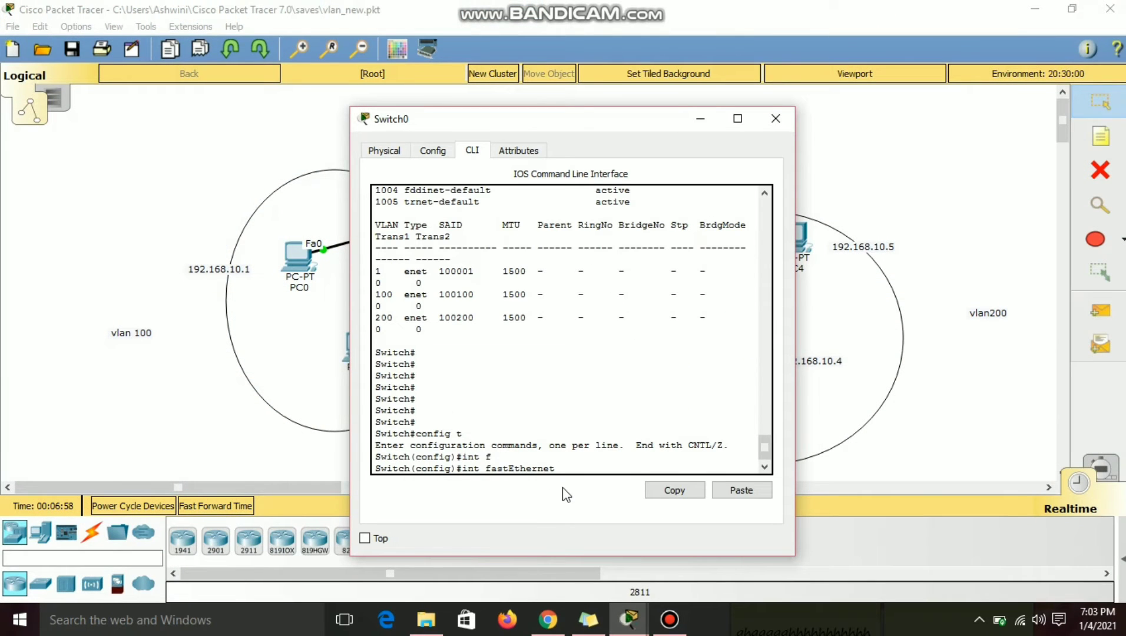
pyautogui.write('0')
pyautogui.press('Tab')
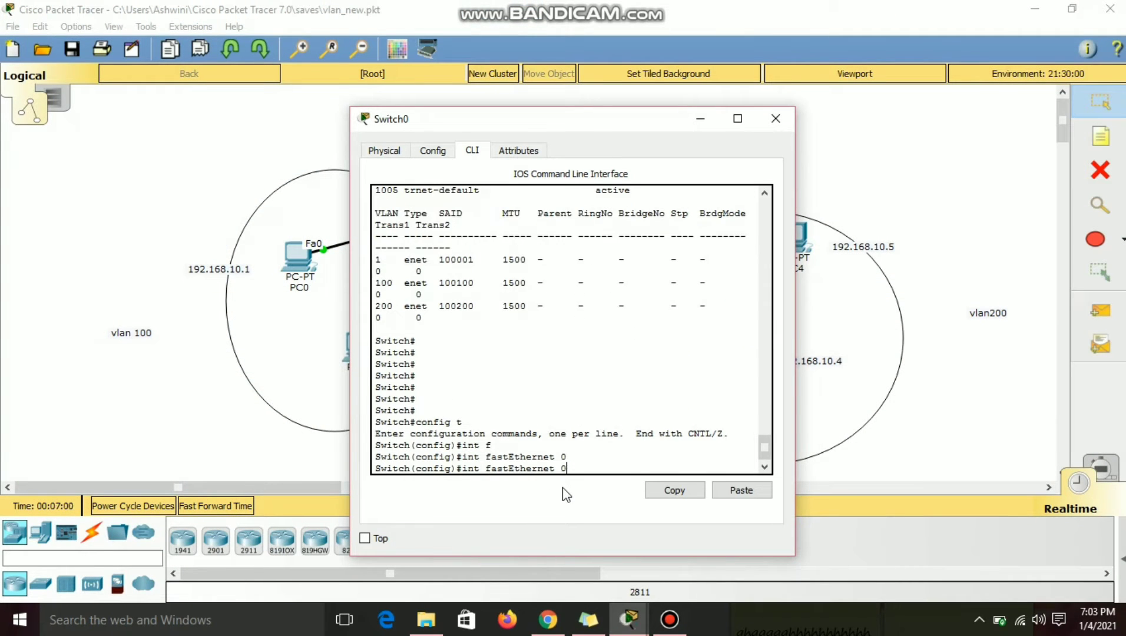
pyautogui.write('/1')
pyautogui.press('Return')
# - Assign fastEthernet 0/1 to VLAN 100 with switchport access vlan 100, and exit interface configuration
pyautogui.write('sw')
pyautogui.press('Tab')
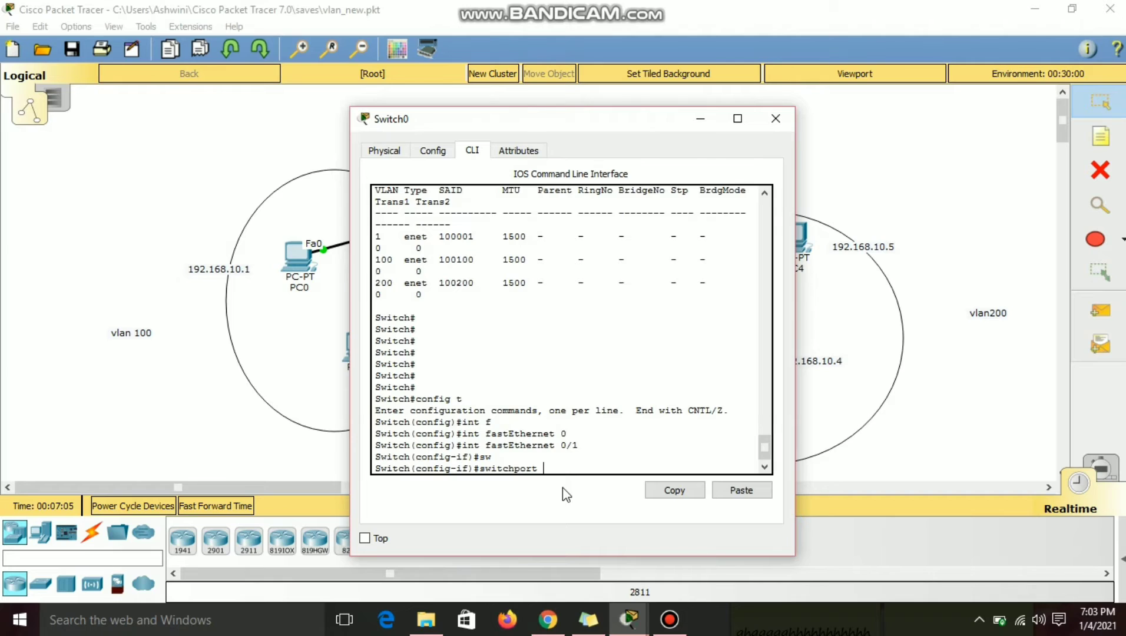
pyautogui.write('acess')
pyautogui.press('Tab')
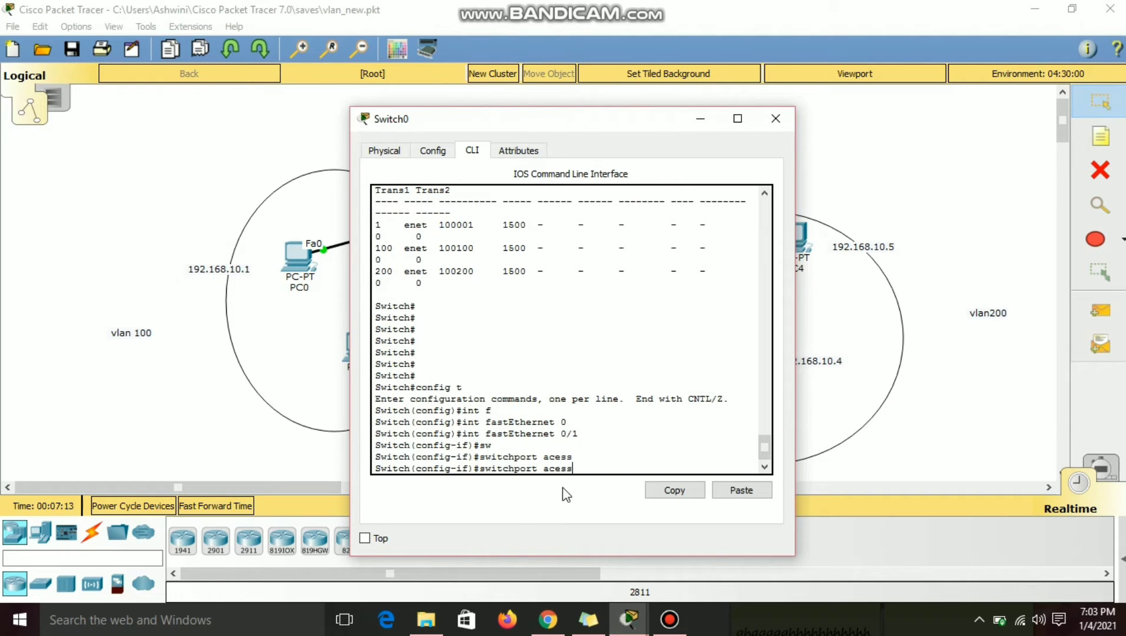
pyautogui.press('Left')
pyautogui.press('Left')
pyautogui.write('c')
pyautogui.write('?')
pyautogui.write('vla')
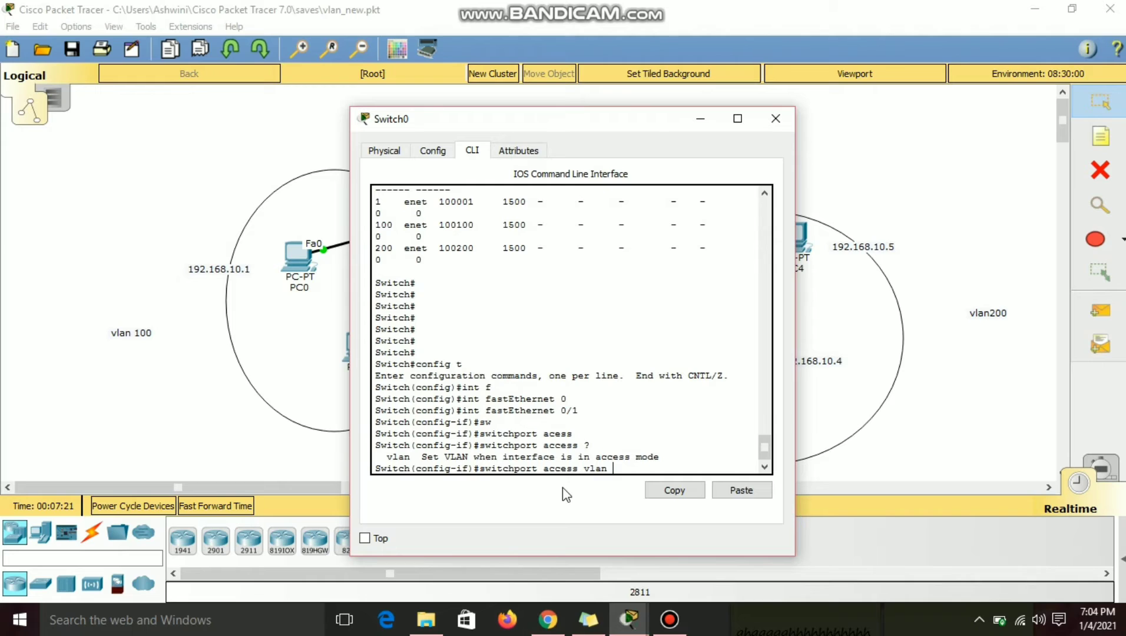
pyautogui.write('n 100')
pyautogui.press('Return')
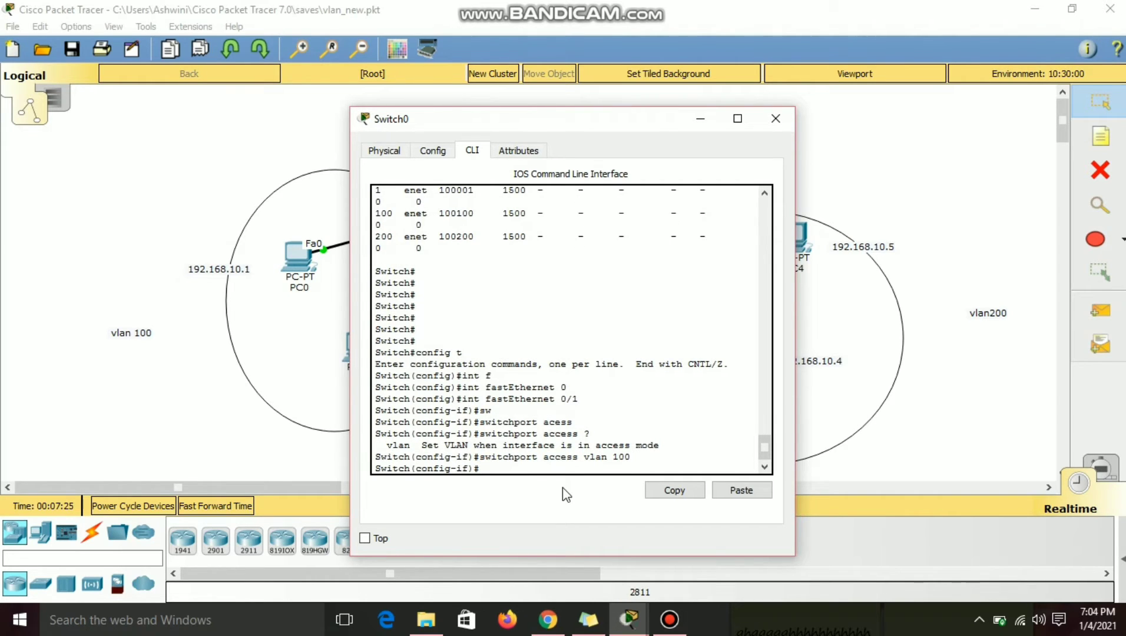
pyautogui.write('exit')
pyautogui.press('Return')
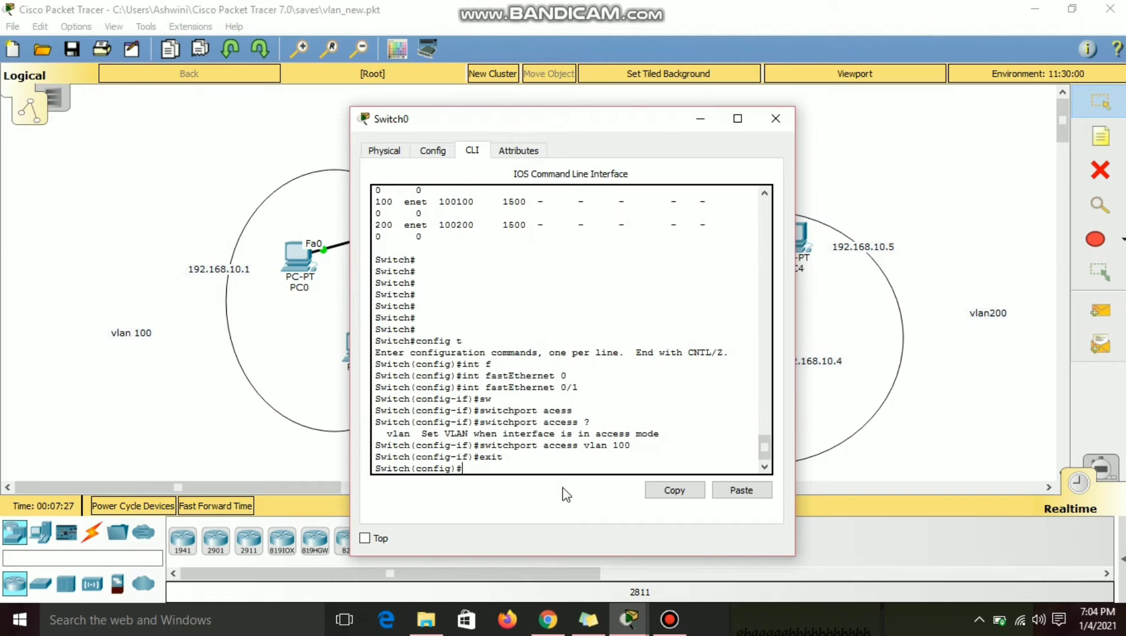
# - Assign port fastEthernet 0/2 to VLAN 100 with switchport access vlan 100, and exit interface configuration
pyautogui.write('int f')
pyautogui.press('Tab')
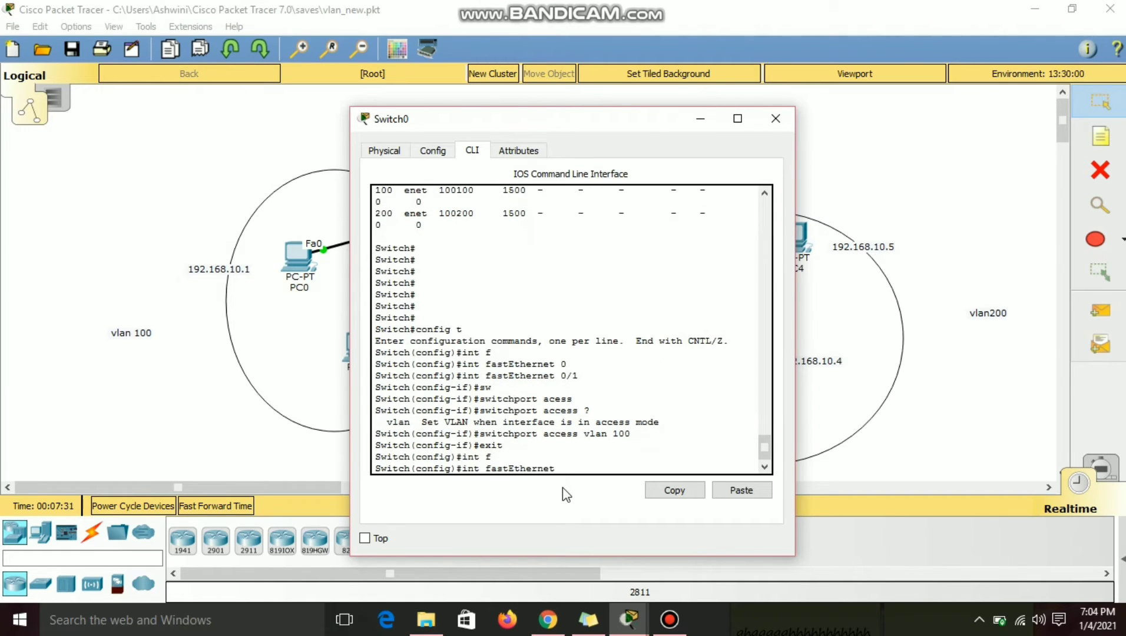
pyautogui.write('0/2')
pyautogui.press('Return')
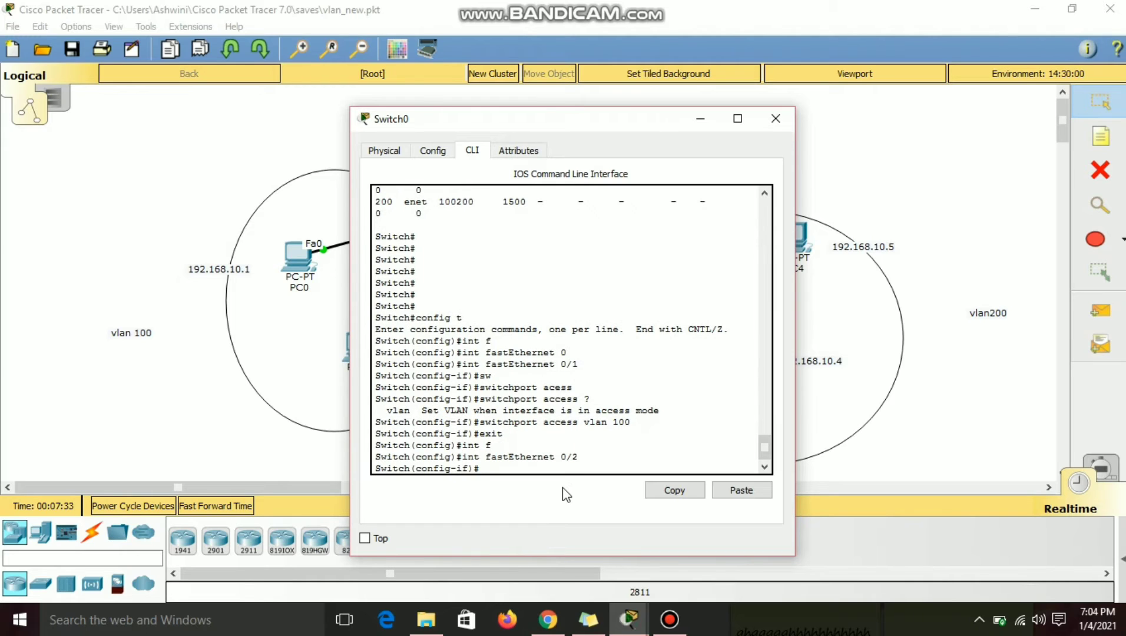
pyautogui.write('sw')
pyautogui.press('Tab')
pyautogui.write('ac')
pyautogui.press('Tab')
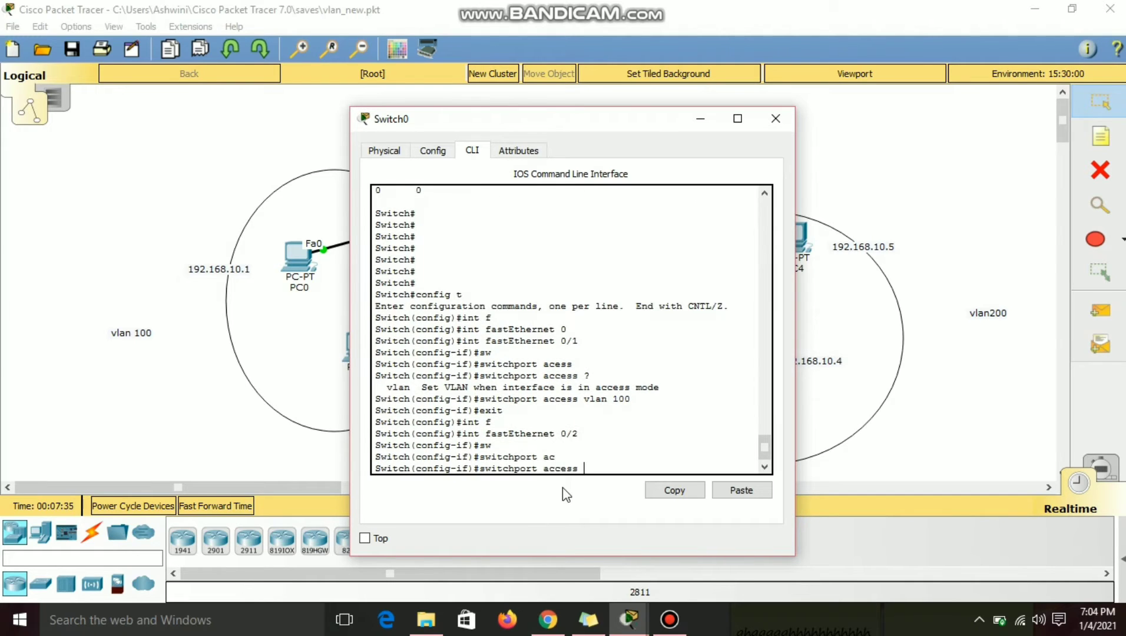
pyautogui.write('v')
pyautogui.press('Tab')
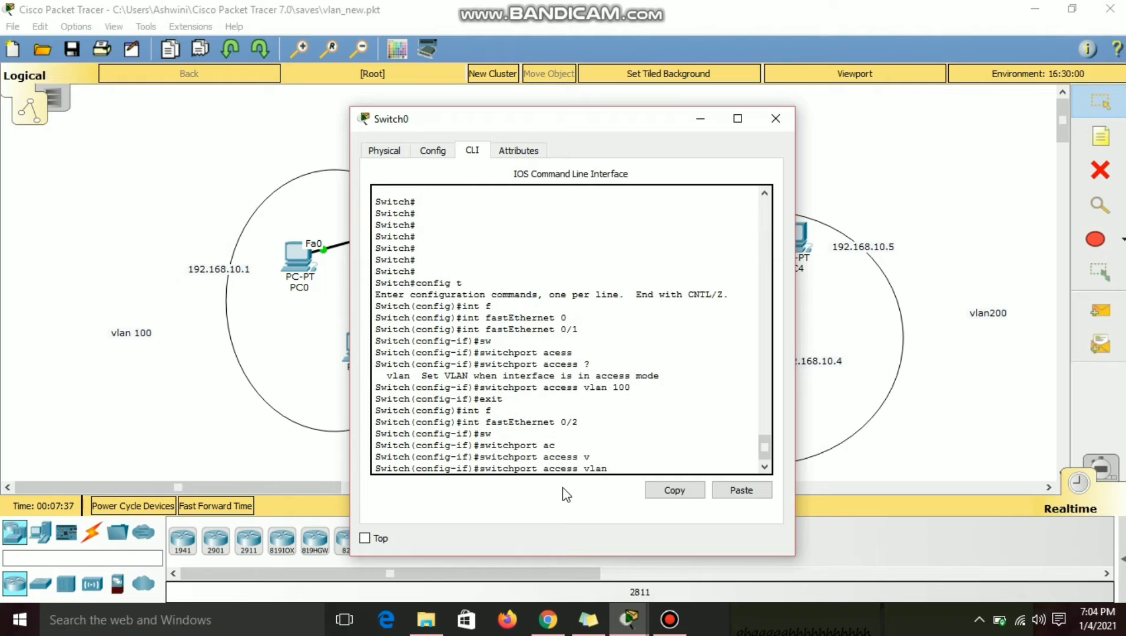
pyautogui.write('100')
pyautogui.press('Return')
pyautogui.write('e')
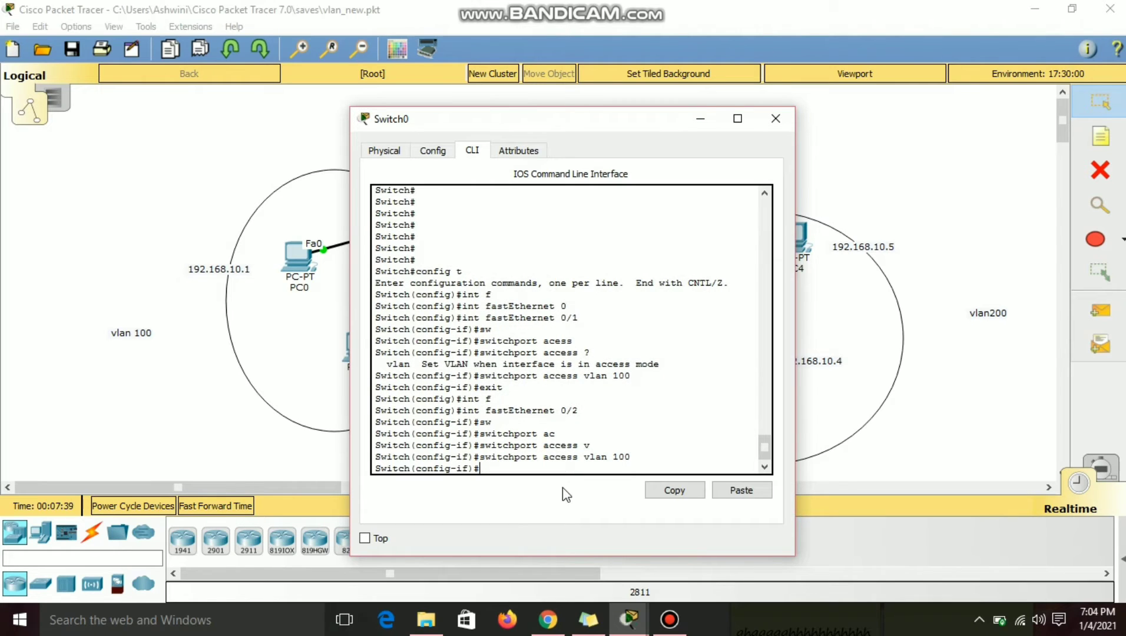
pyautogui.write('xit')
pyautogui.press('Return')
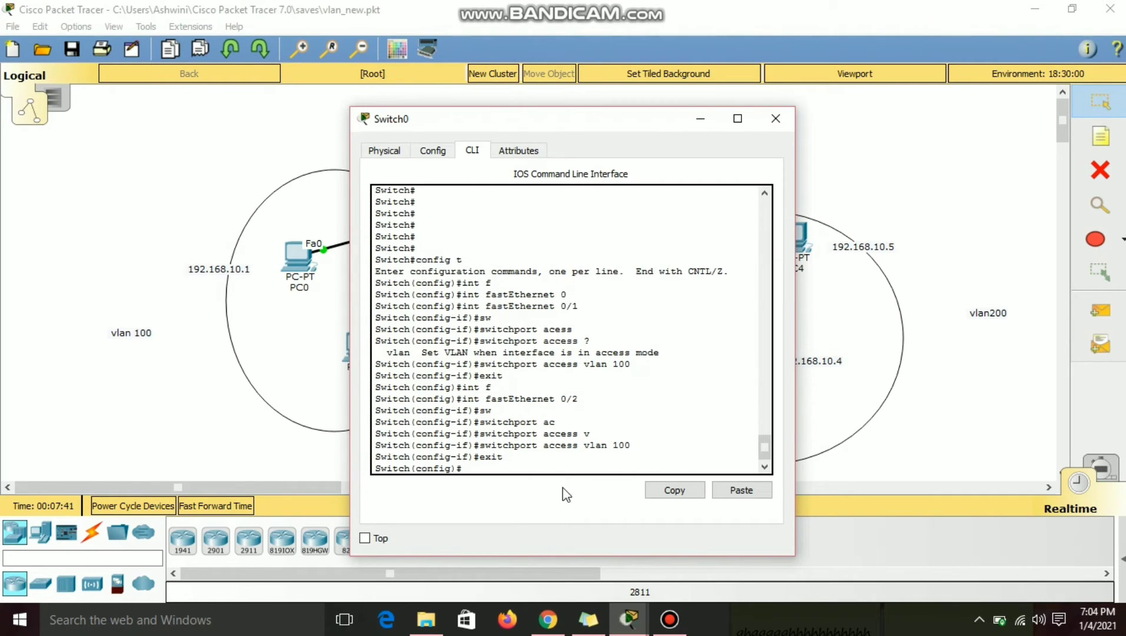
# - Assign port fastEthernet 0/3 to VLAN 200 with switchport access vlan 200, and exit interface configuration
pyautogui.write('int f')
pyautogui.press('Tab')
pyautogui.write('0/')
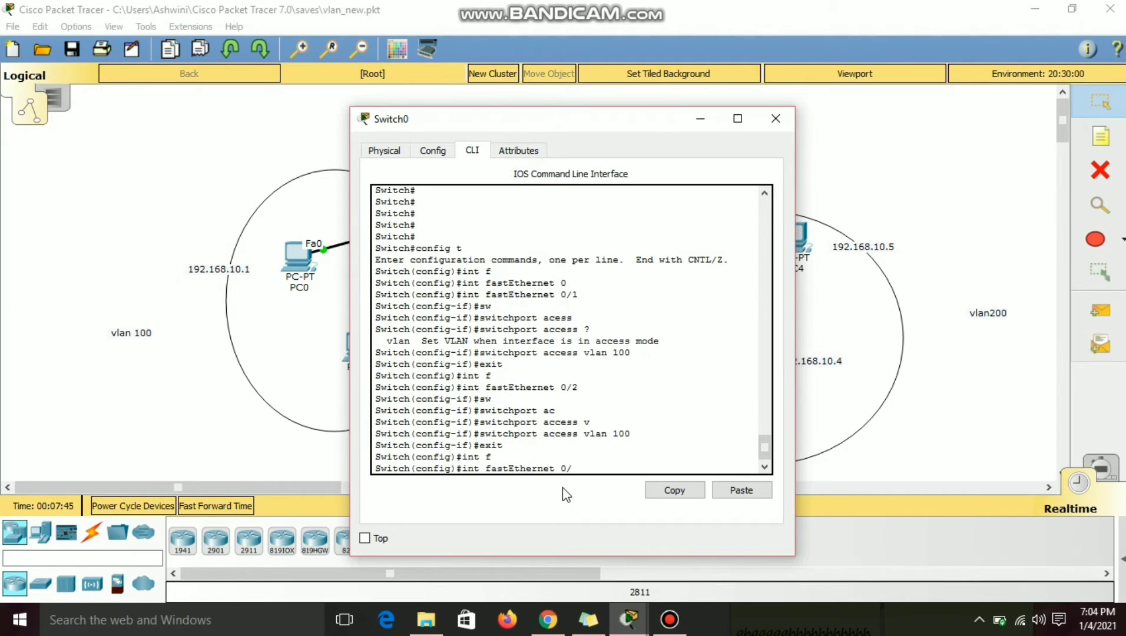
pyautogui.write('3')
pyautogui.press('Return')
pyautogui.write('sw')
pyautogui.press('Tab')
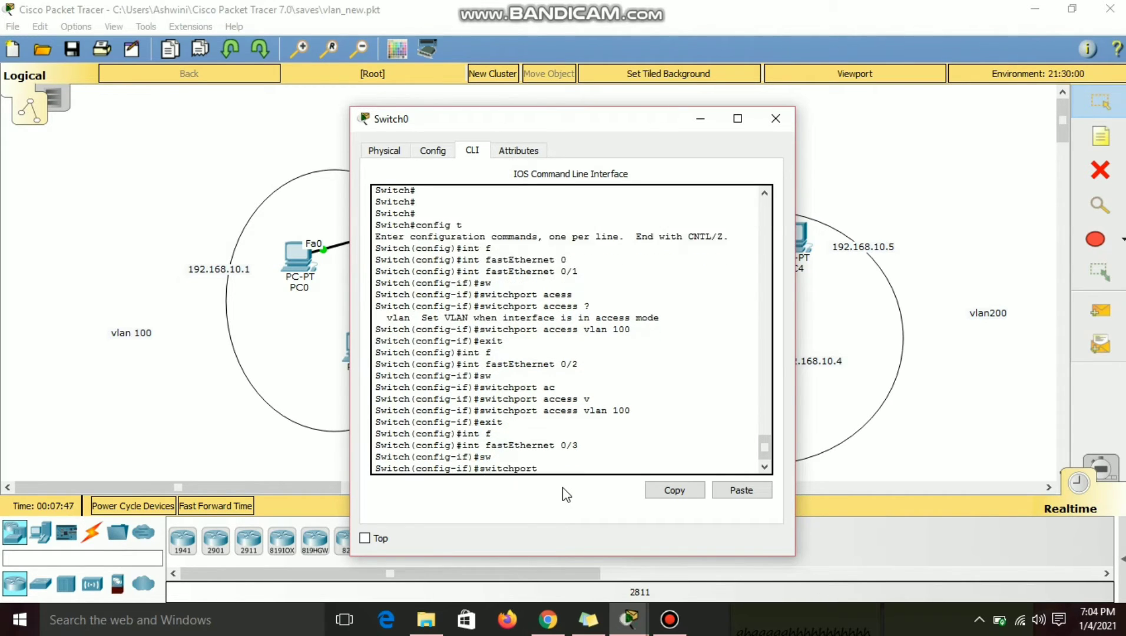
pyautogui.write('ac')
pyautogui.press('Tab')
pyautogui.write('v')
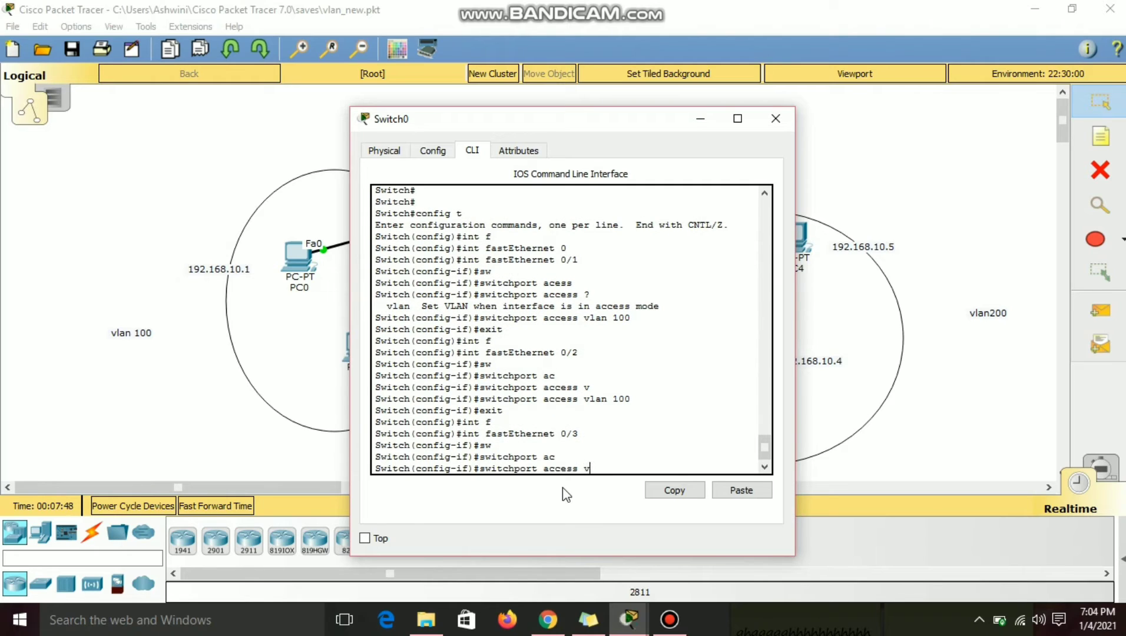
pyautogui.press('Tab')
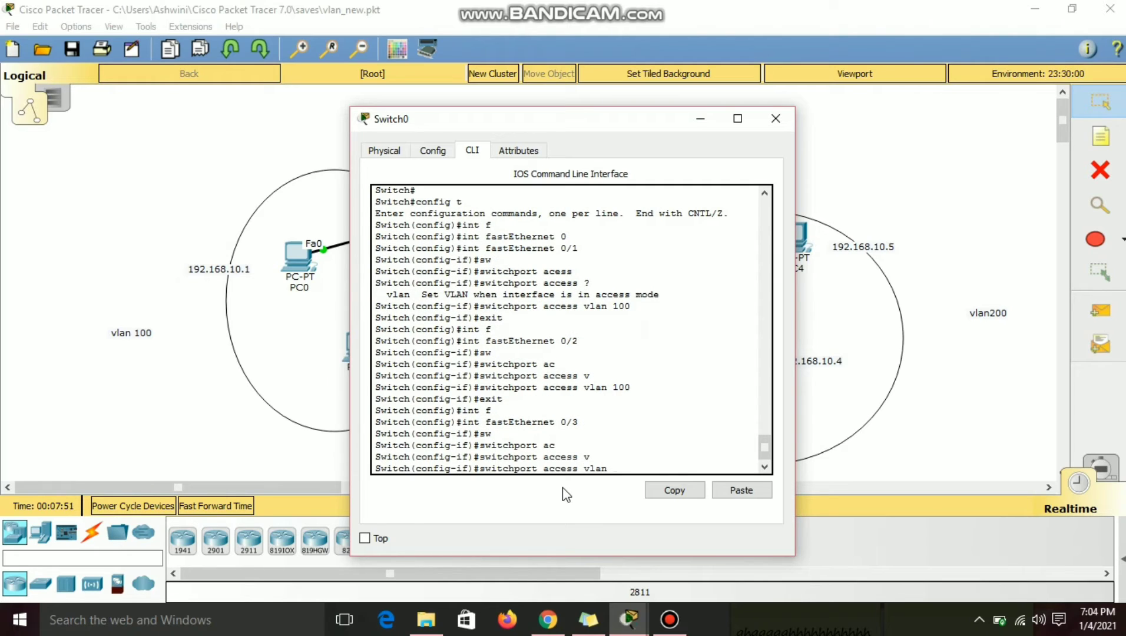
pyautogui.write('200')
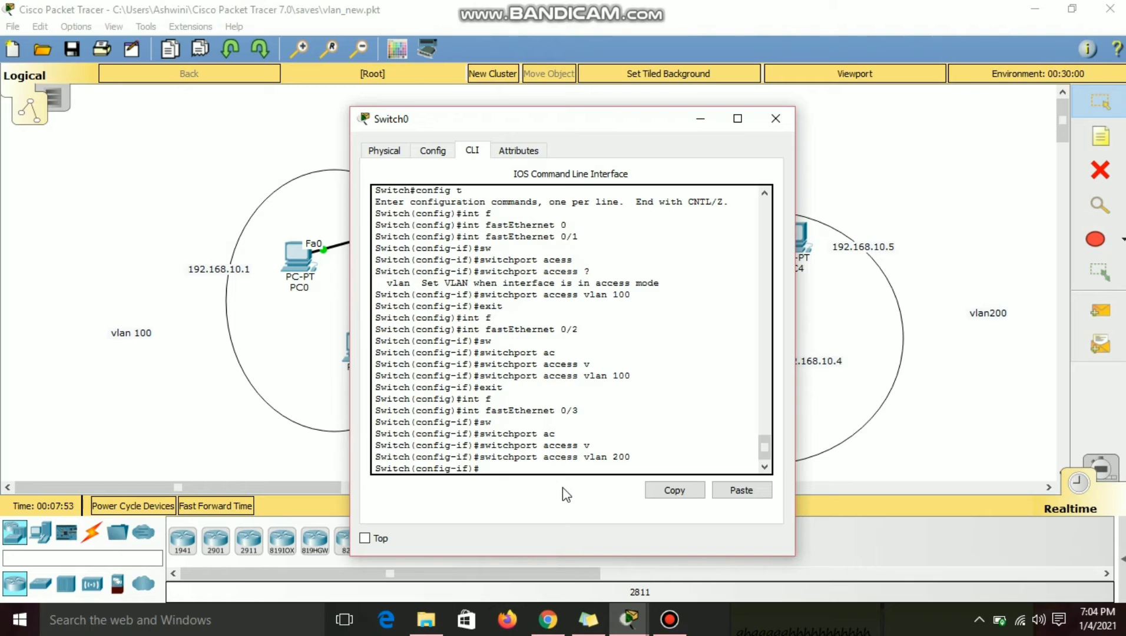
pyautogui.press('Return')
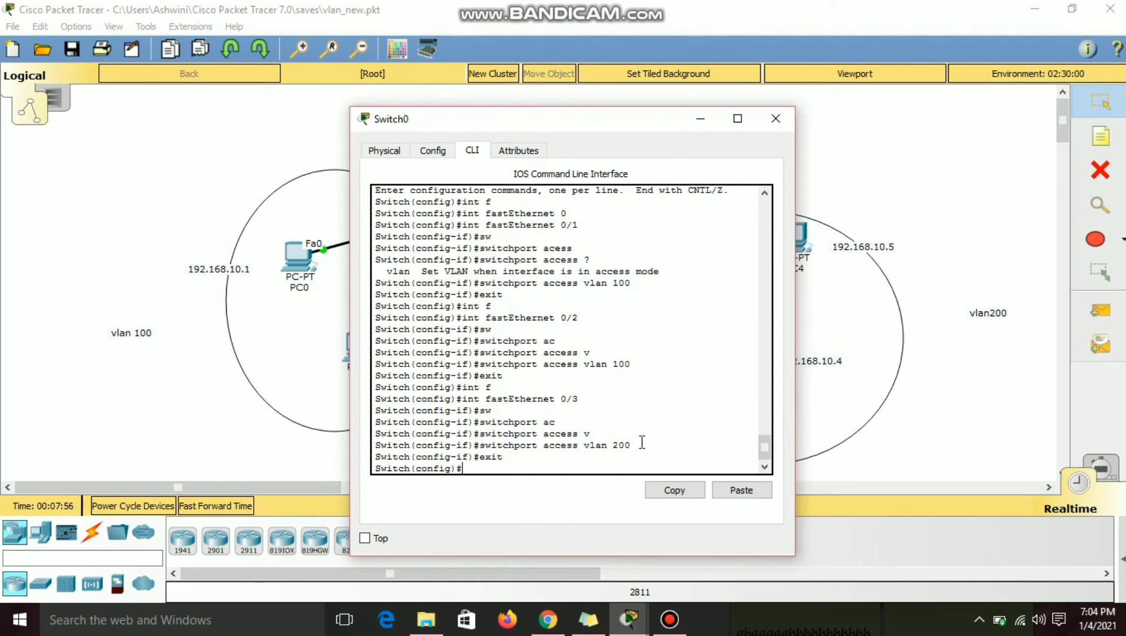
# - Assign port fastEthernet 0/4 to VLAN 200 with switchport access vlan 200, and exit interface configuration
pyautogui.write('int f')
pyautogui.press('Tab')
pyautogui.write('0')
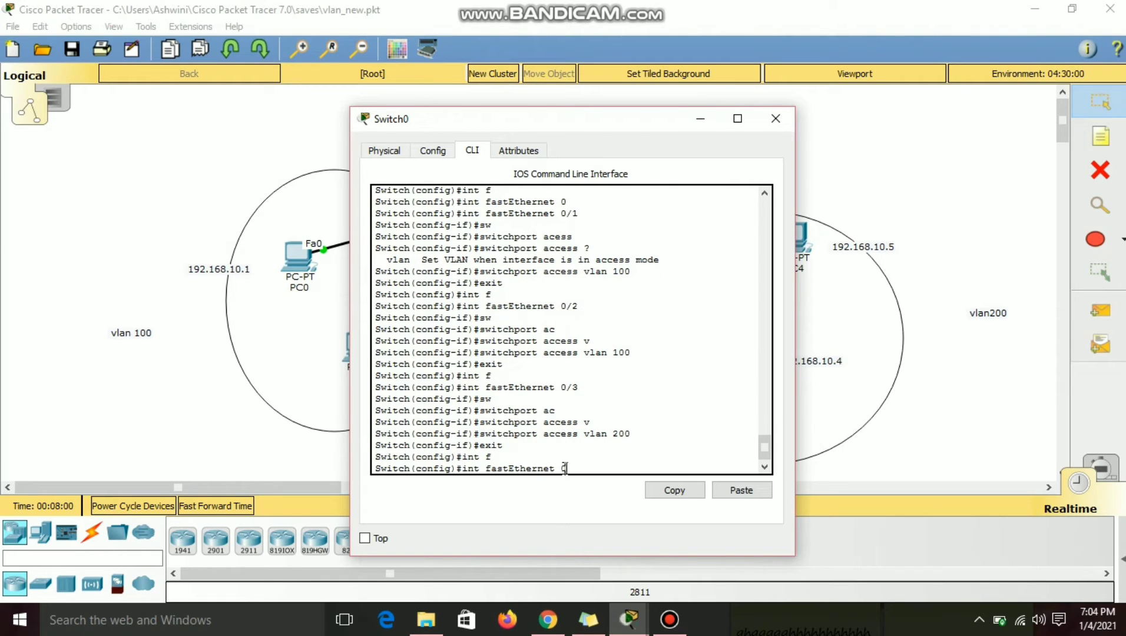
pyautogui.write('/4')
pyautogui.press('Return')
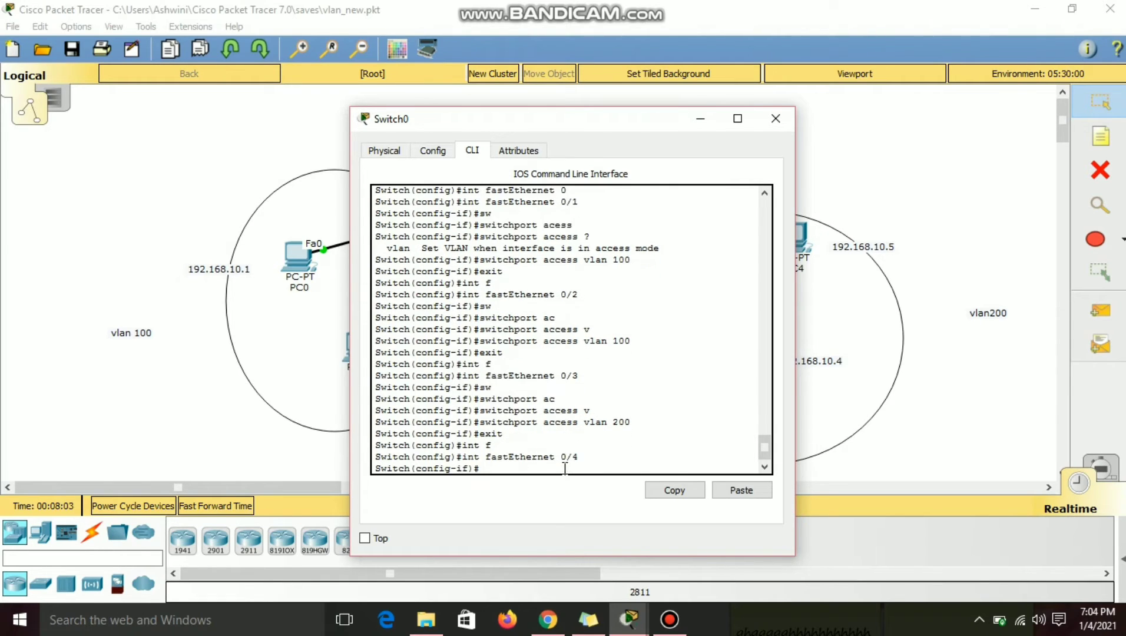
pyautogui.write('sw')
pyautogui.press('Tab')
pyautogui.write('ac')
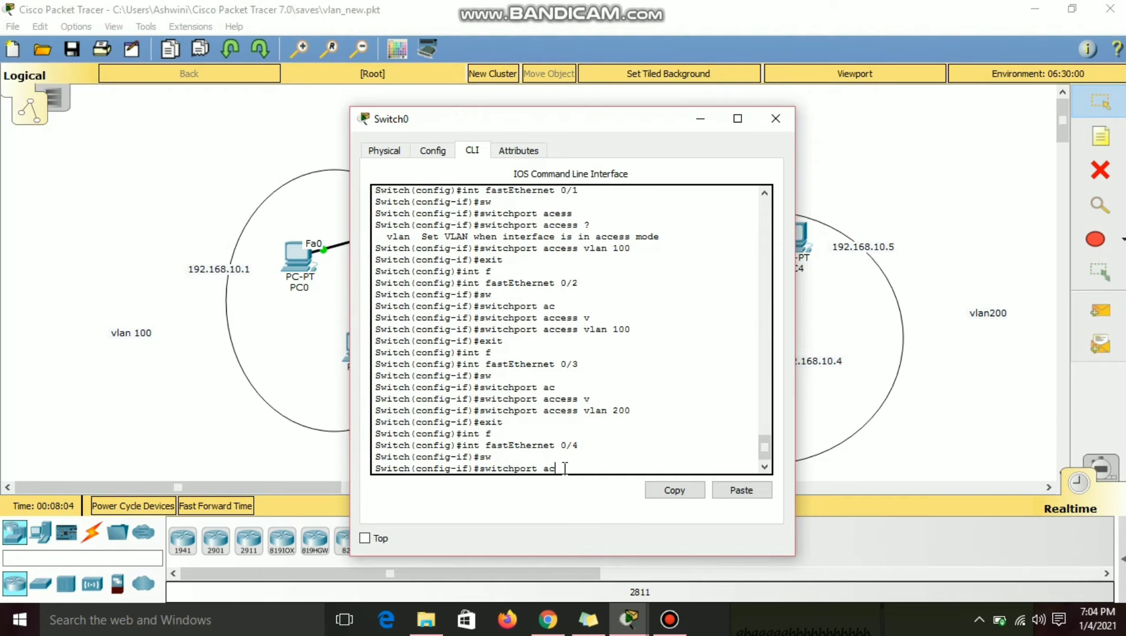
pyautogui.press('Tab')
pyautogui.write('v')
pyautogui.press('Tab')
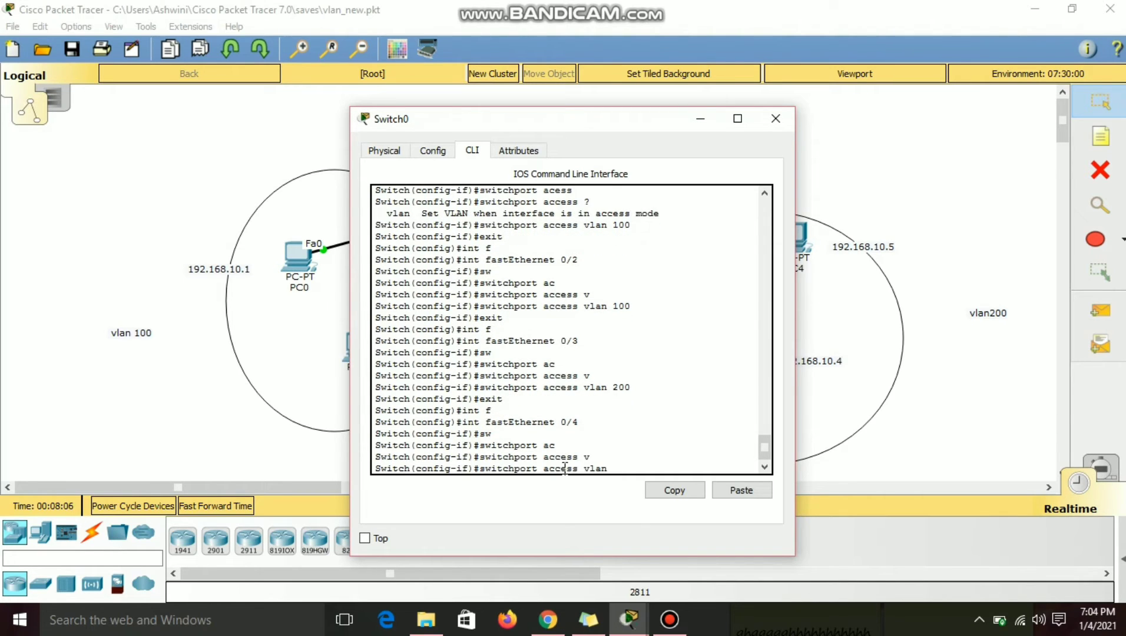
pyautogui.write('33')
pyautogui.press('BackSpace')
pyautogui.write('200')
pyautogui.press('Return')
pyautogui.write('e')
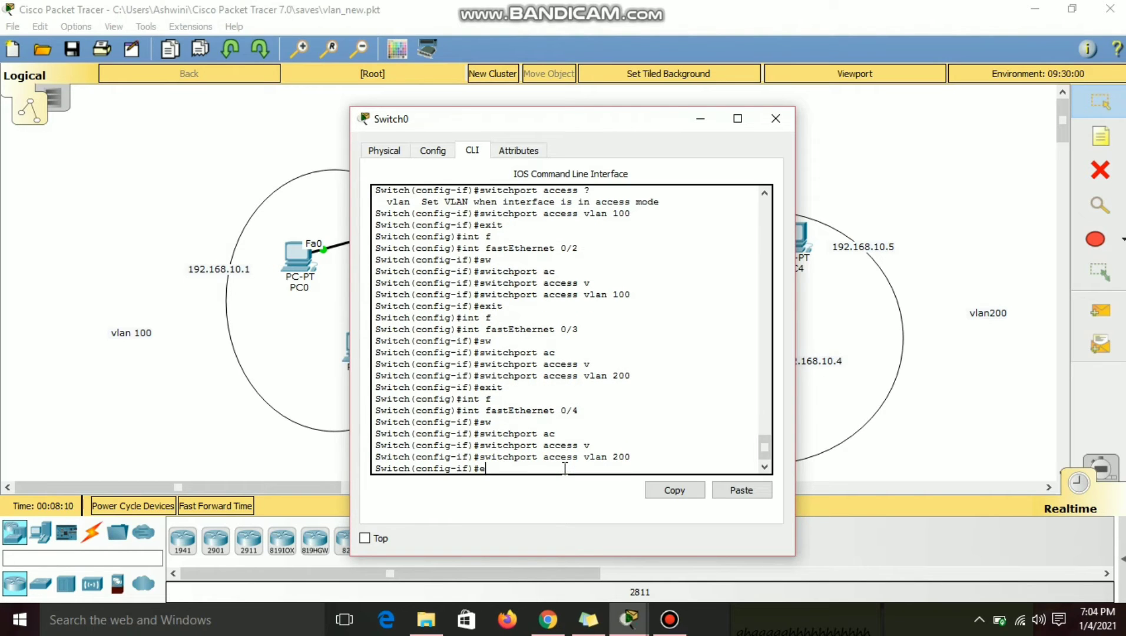
pyautogui.write('xit')
pyautogui.press('Return')
# - Assign port fastEthernet 0/5 to VLAN 200 with switchport access vlan 200, and return to privileged EXEC mode
pyautogui.write('in')
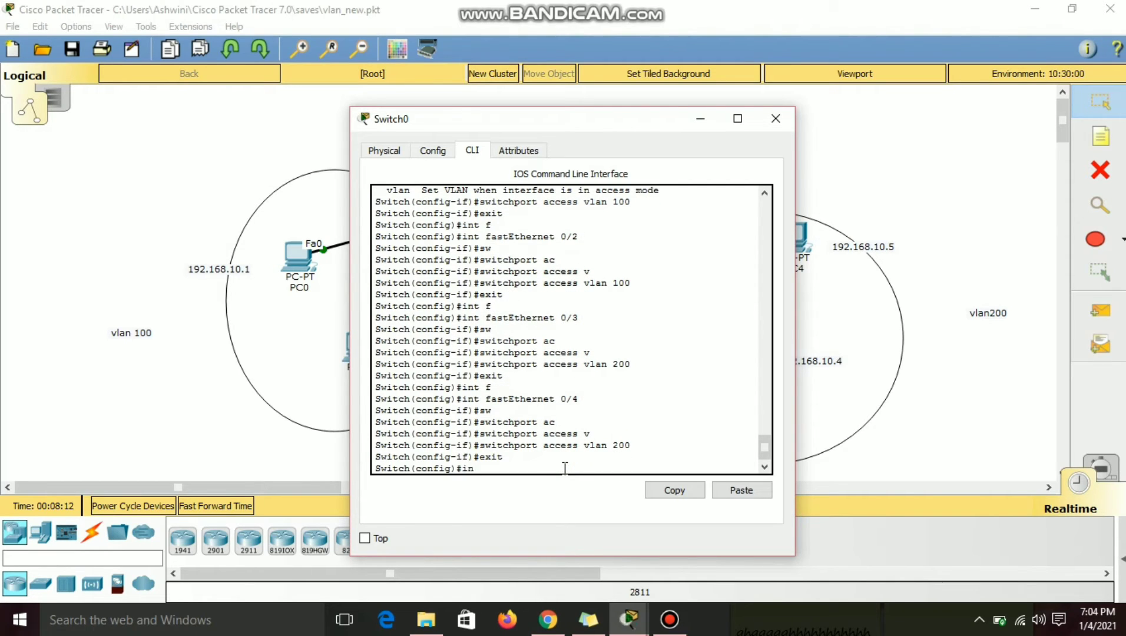
pyautogui.write('t f')
pyautogui.press('Tab')
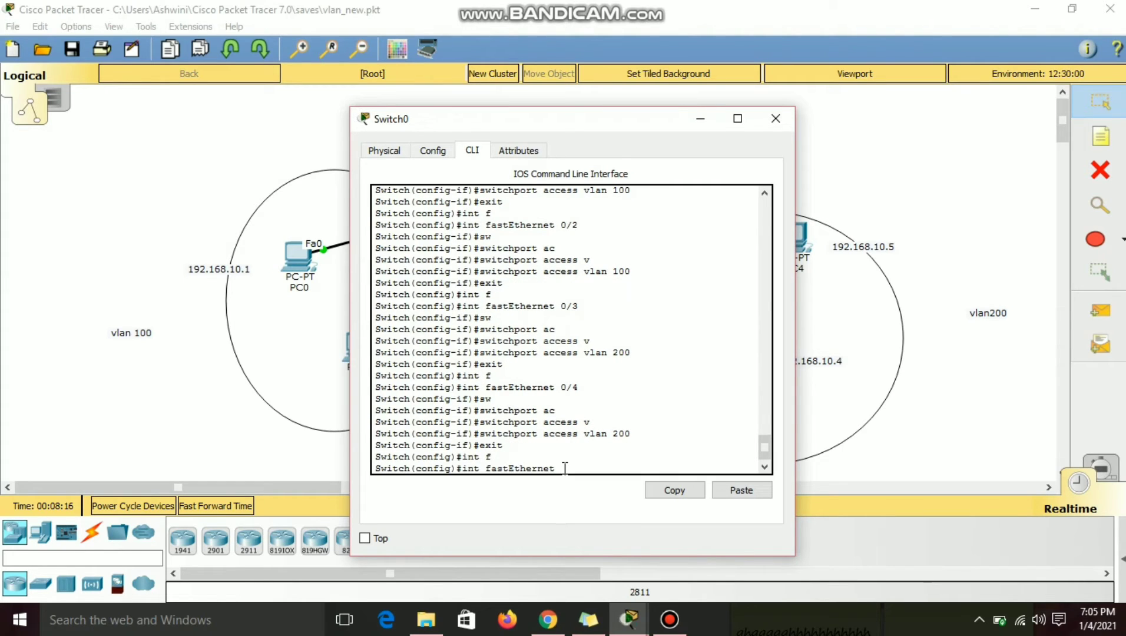
pyautogui.write('0/5')
pyautogui.press('Return')
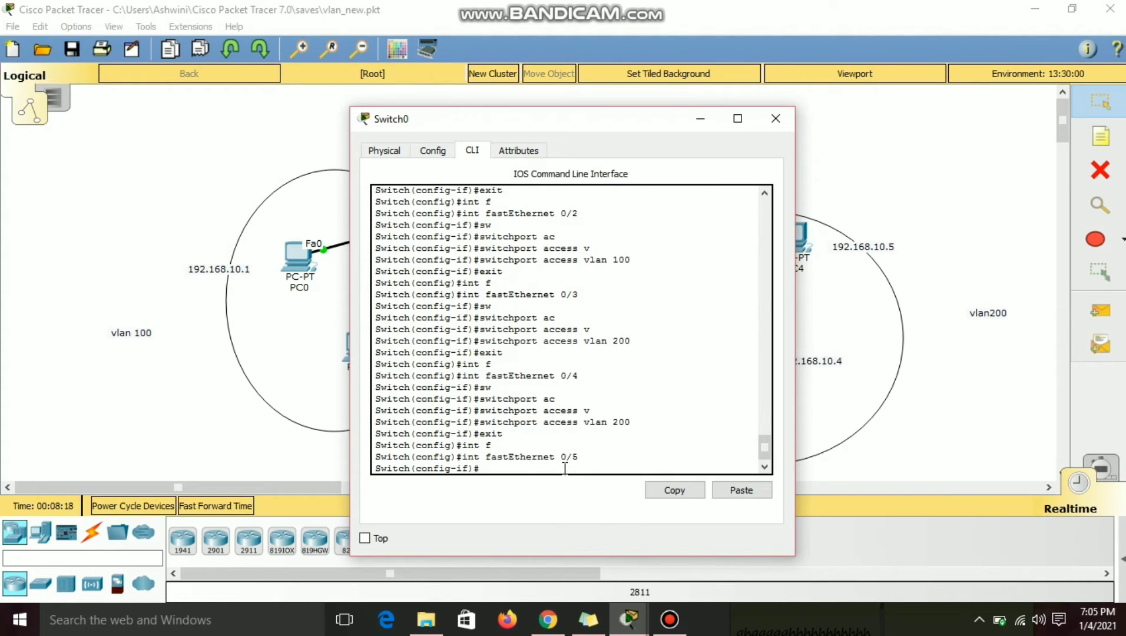
pyautogui.write('sw')
pyautogui.press('Tab')
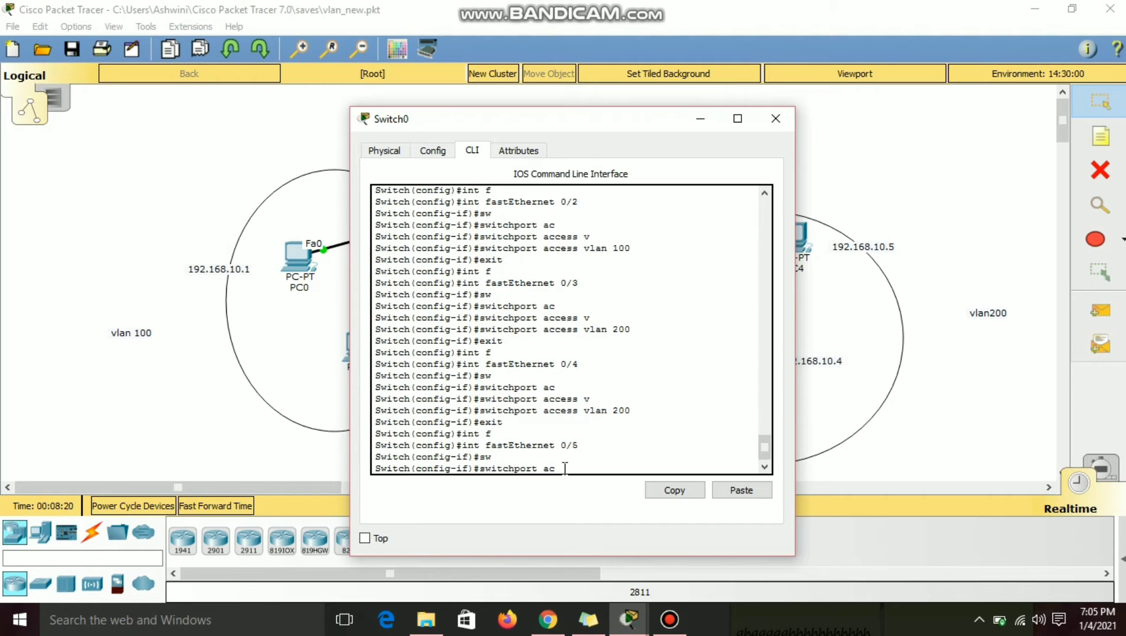
pyautogui.write('ac')
pyautogui.press('Tab')
pyautogui.write('v')
pyautogui.press('Tab')
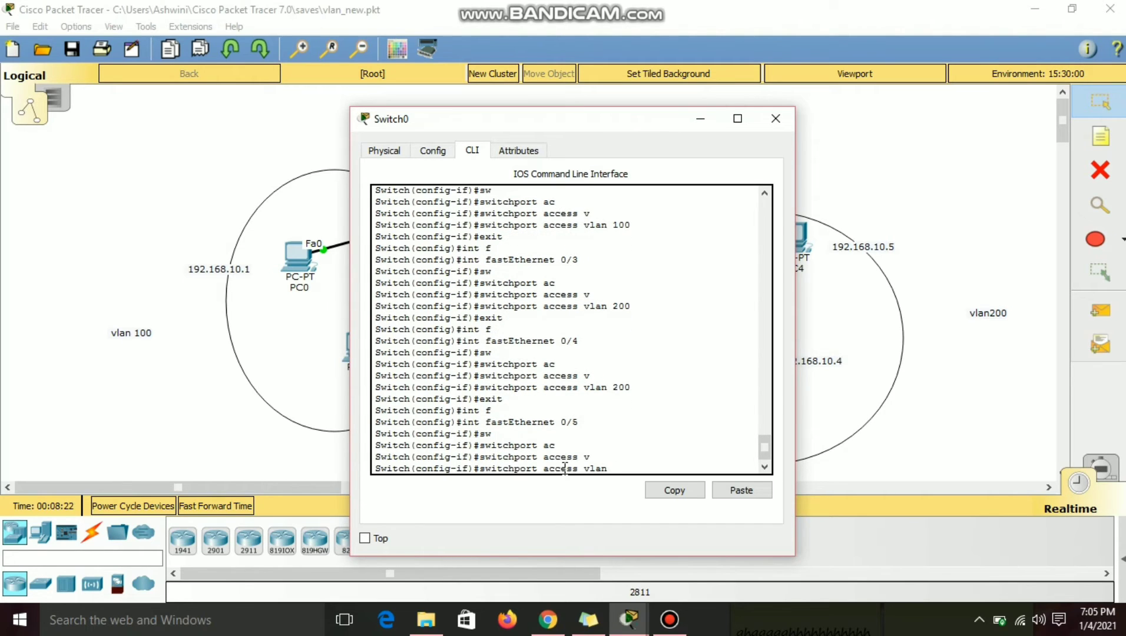
pyautogui.write('200')
pyautogui.press('Return')
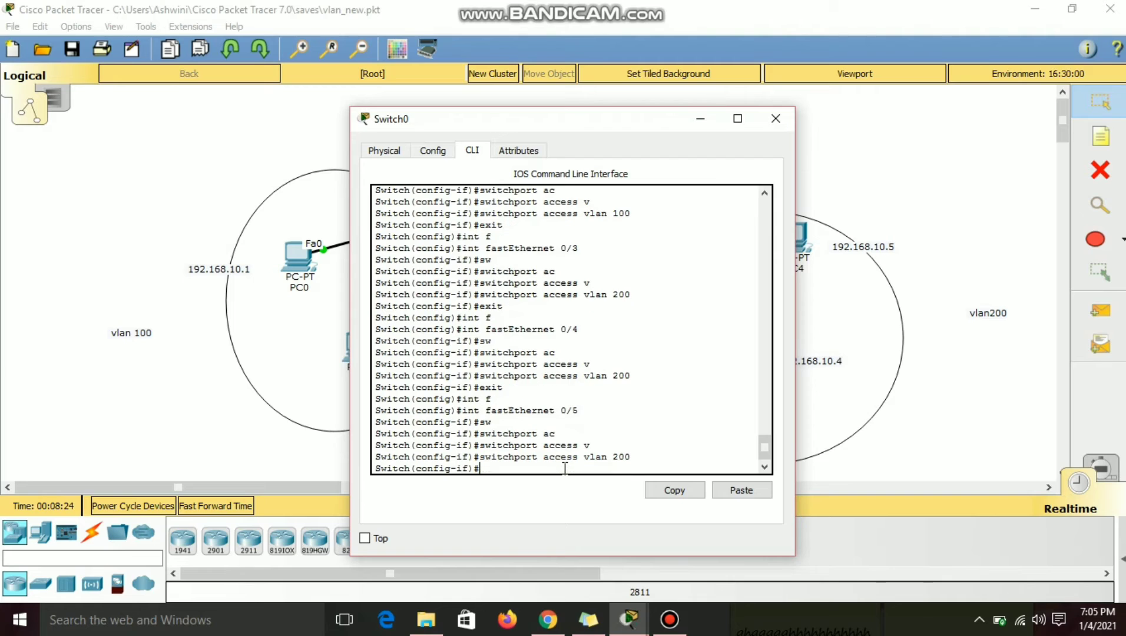
pyautogui.hotkey('ctrl', 'z')
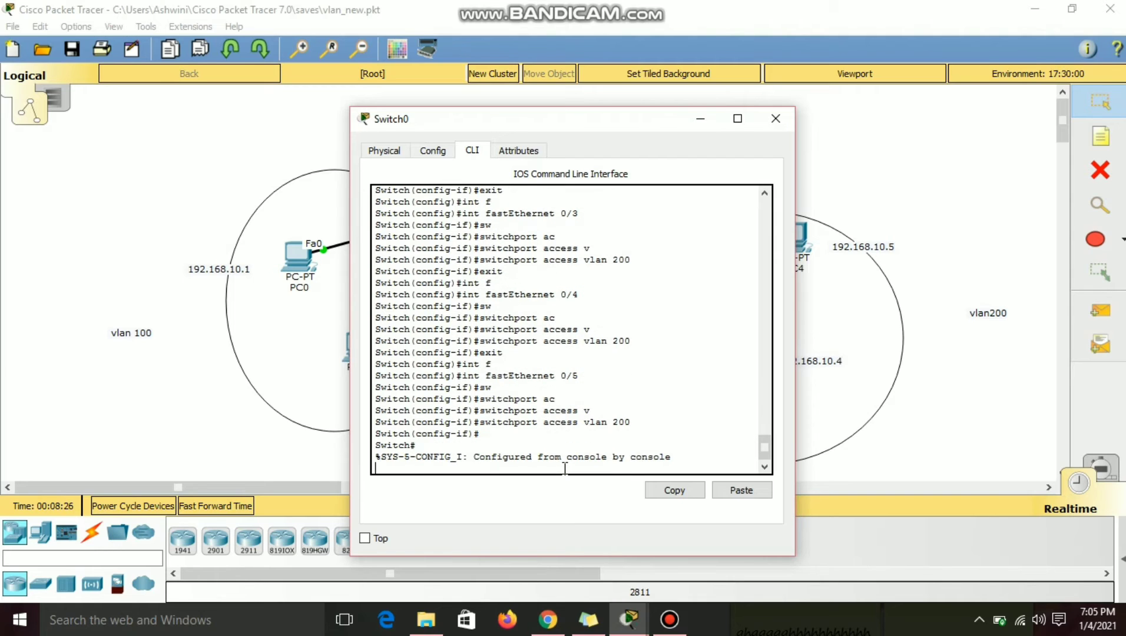
pyautogui.press('Return')
pyautogui.press('Return')
pyautogui.press('Return')
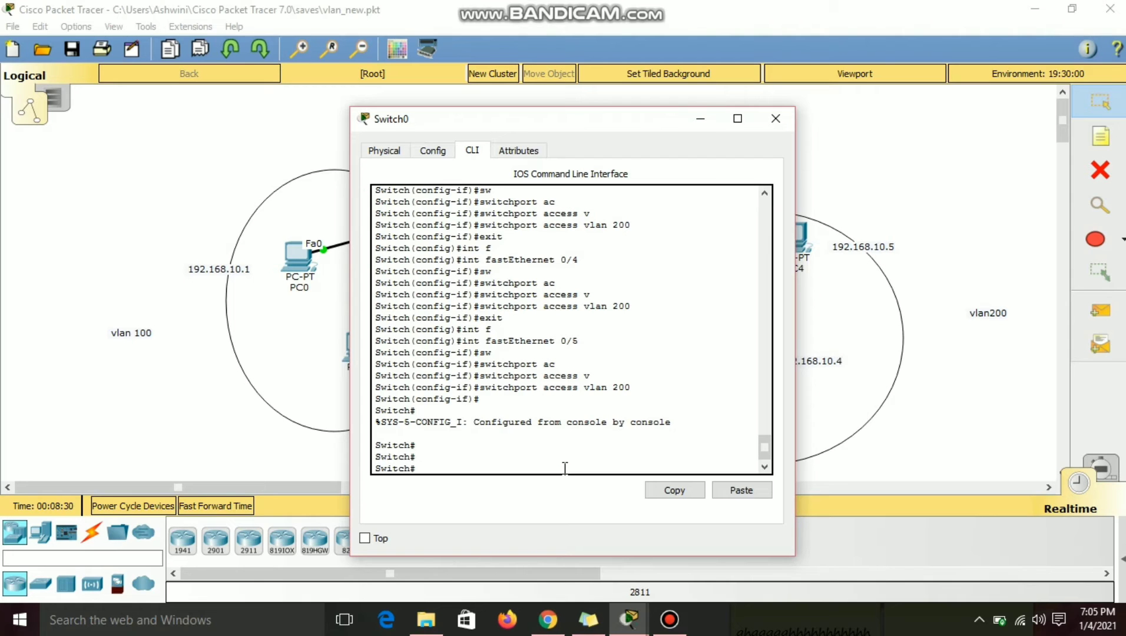
# - Show the VLAN table with sh vlan and check the ports listed for VLANs 100 and 200
pyautogui.write('config t')
pyautogui.press('Up')
pyautogui.press('Return')
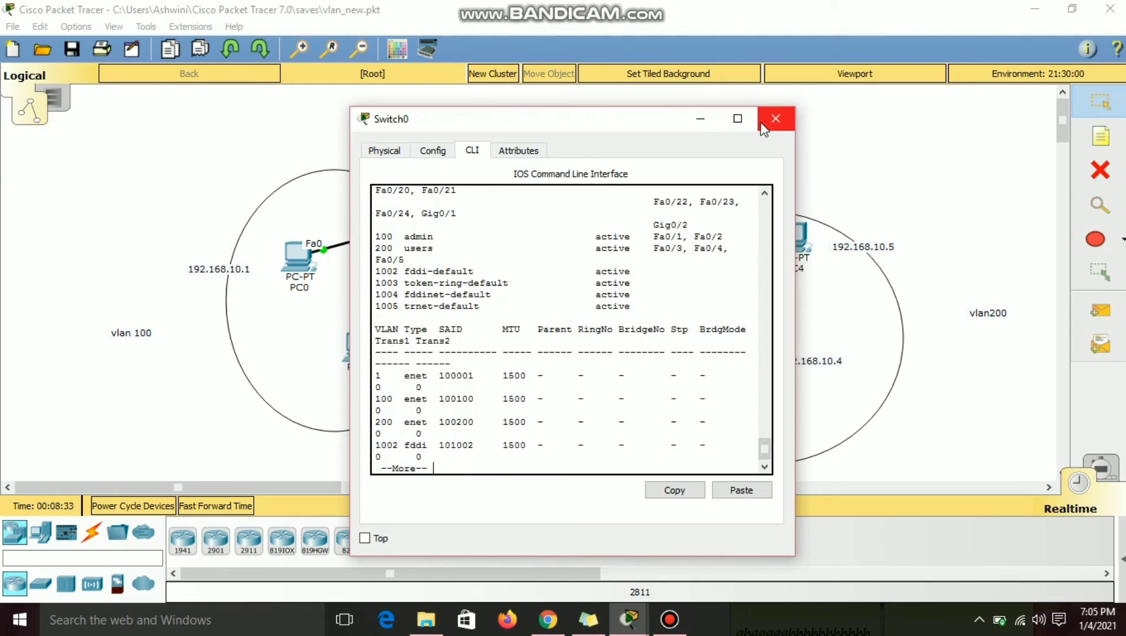
pyautogui.click(737, 118)
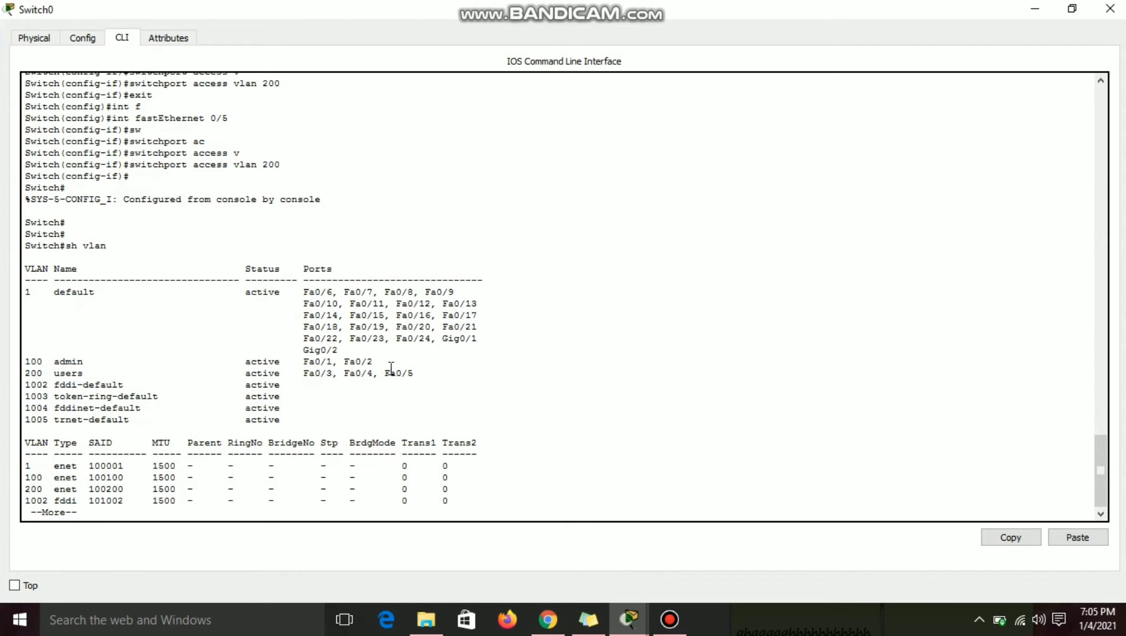
pyautogui.moveTo(375, 361); pyautogui.dragTo(26, 363)
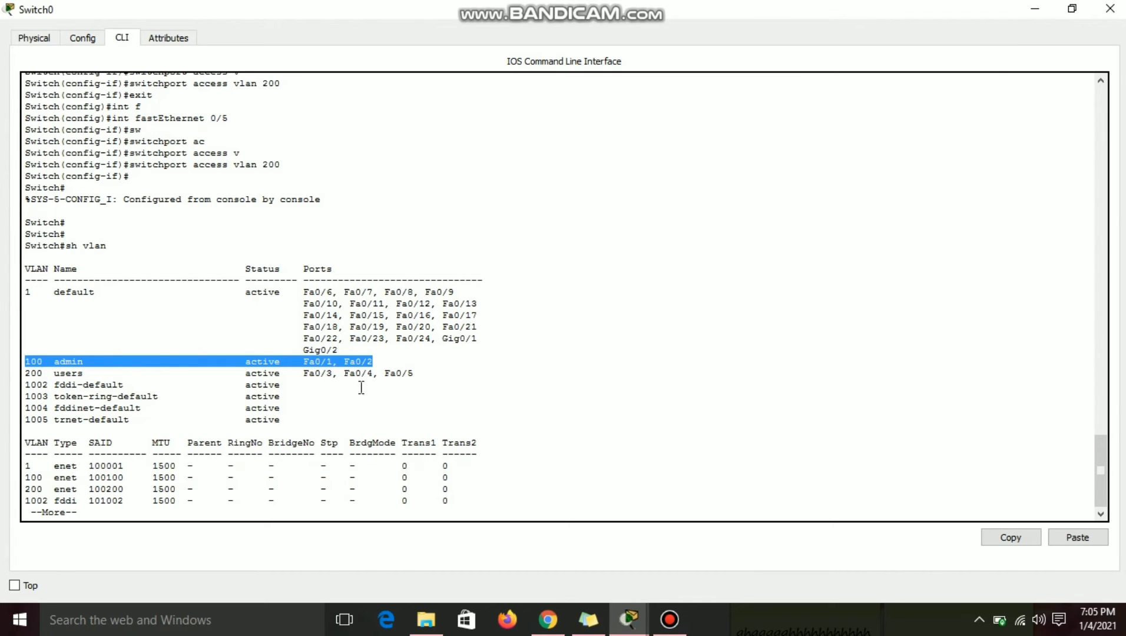
pyautogui.moveTo(415, 372); pyautogui.dragTo(35, 375)
pyautogui.click(331, 378)
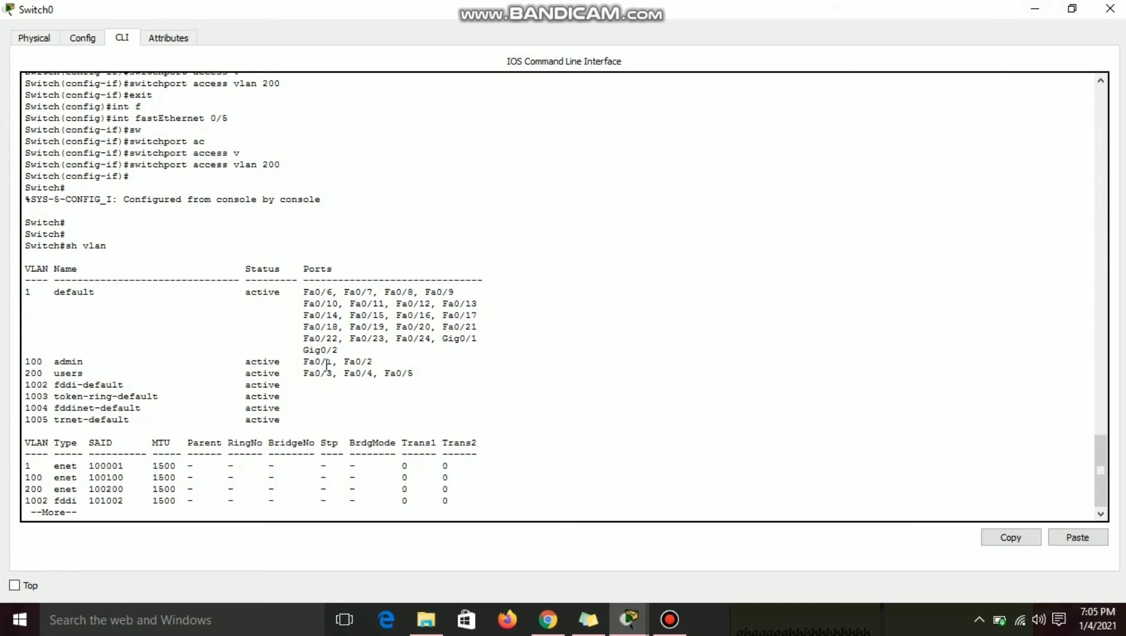
pyautogui.click(1034, 8)
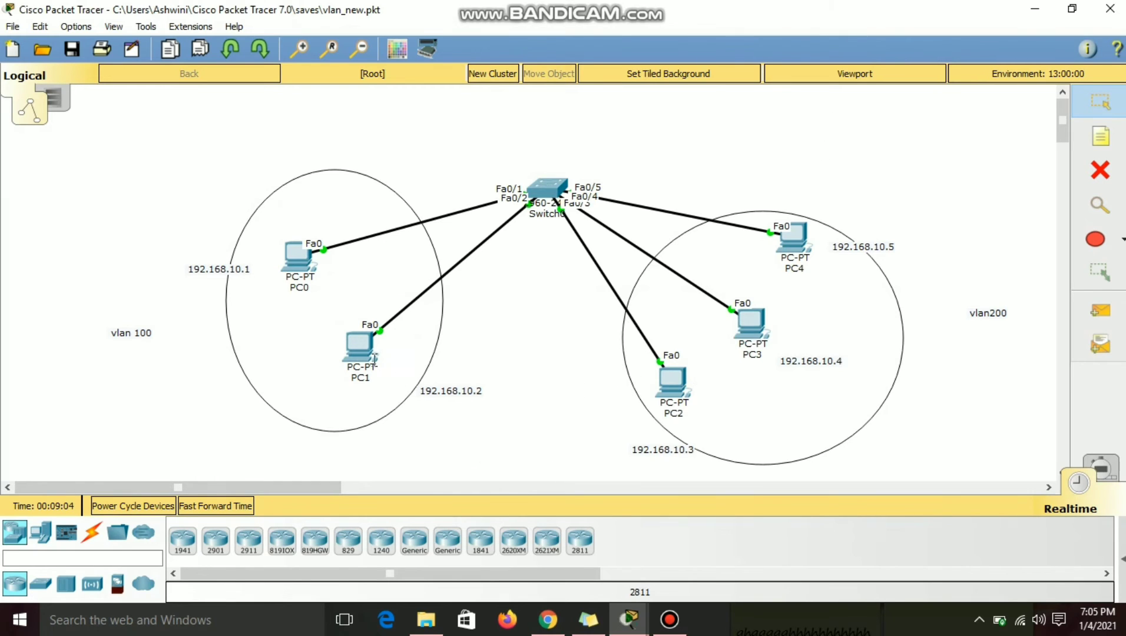
# - Ping 192.168.10.5 from PC0's command prompt to test connectivity between the two VLANs
pyautogui.click(294, 253)
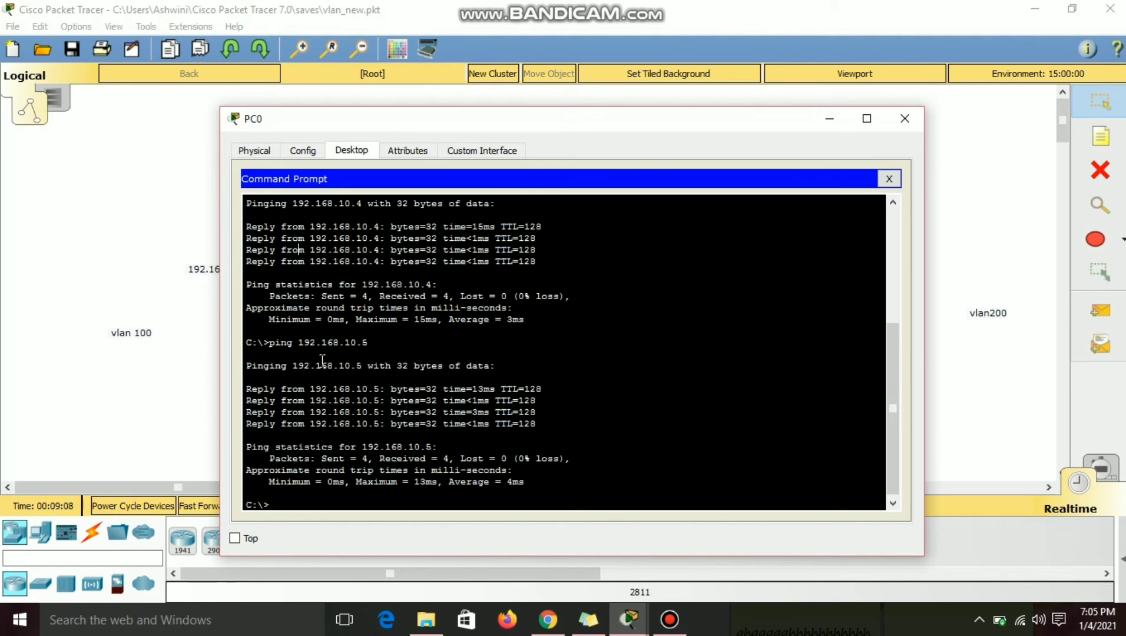
pyautogui.moveTo(270, 342); pyautogui.dragTo(368, 343)
pyautogui.hotkey('ctrl', 'c')
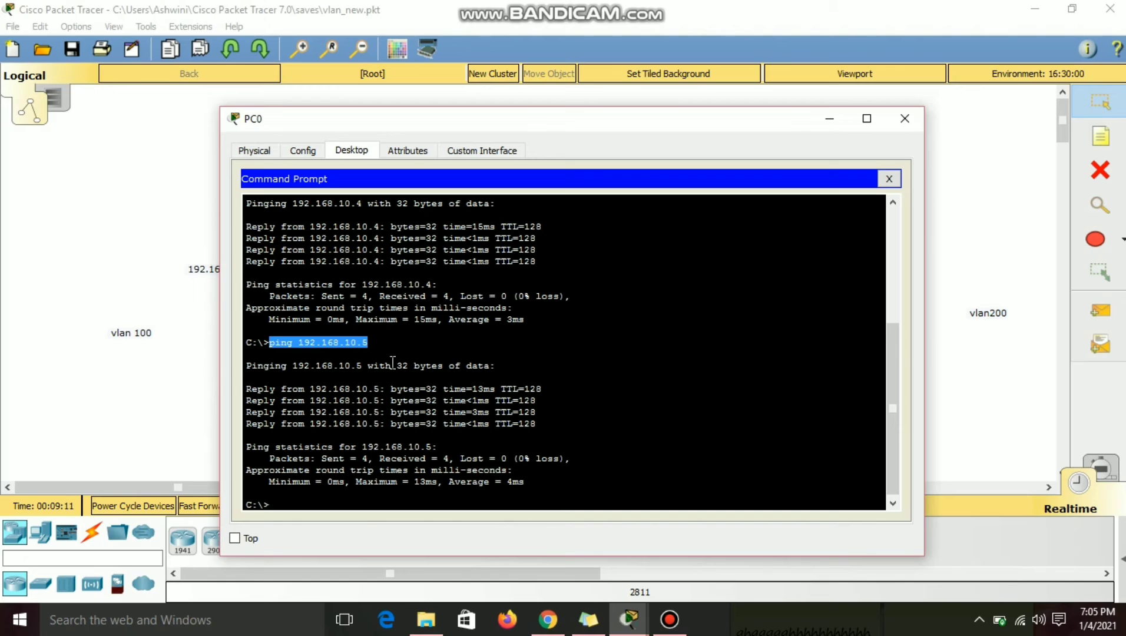
pyautogui.click(278, 502)
pyautogui.hotkey('ctrl', 'v')
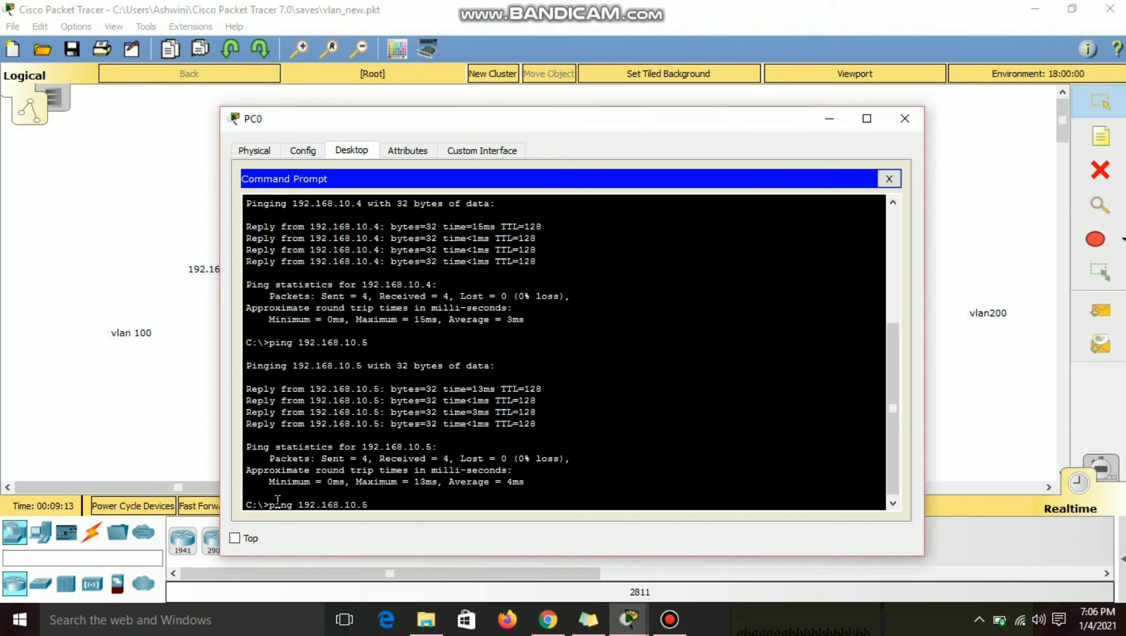
pyautogui.press('Return')
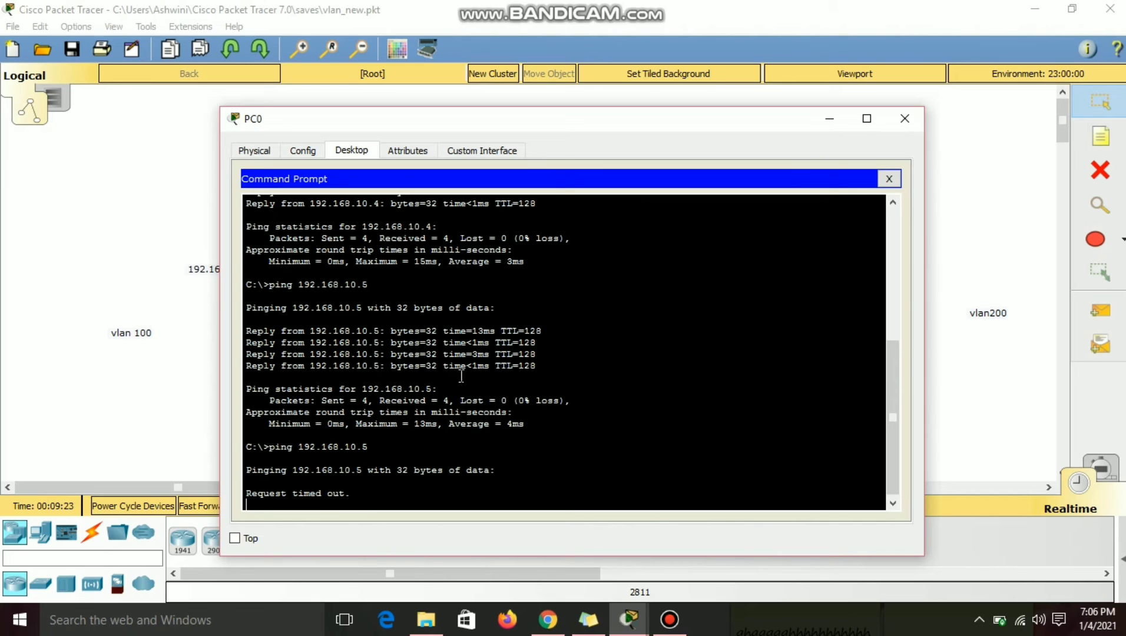
# - Compare the earlier replies from 192.168.10.5 with the output of the new ping on PC0
pyautogui.moveTo(253, 327); pyautogui.dragTo(471, 371)
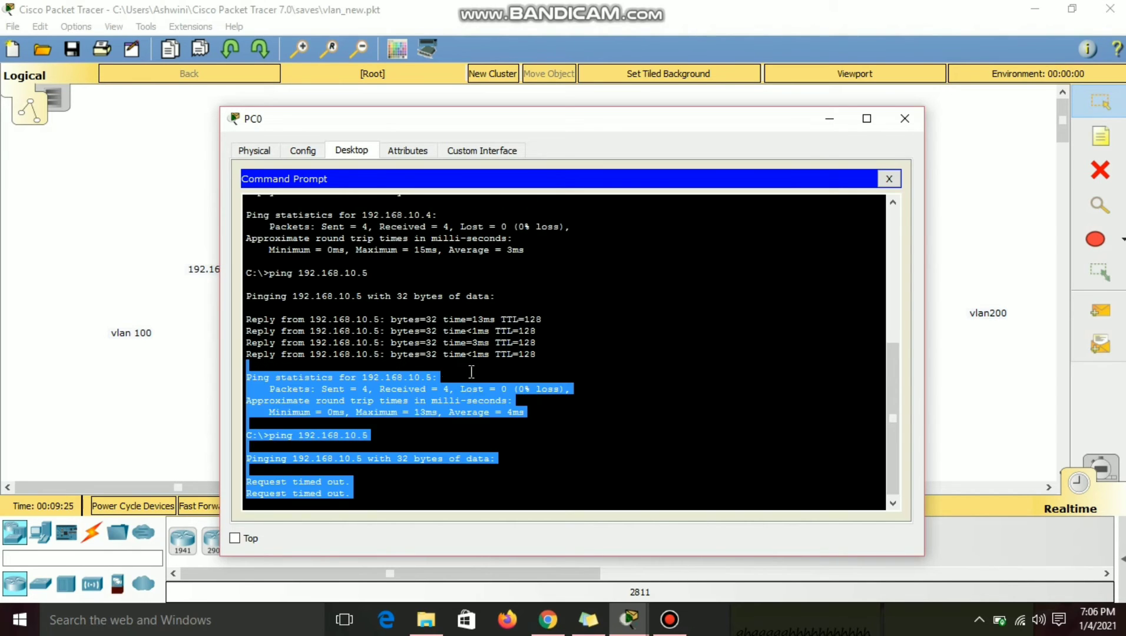
pyautogui.click(509, 354)
pyautogui.moveTo(540, 352); pyautogui.dragTo(229, 290)
pyautogui.click(257, 273)
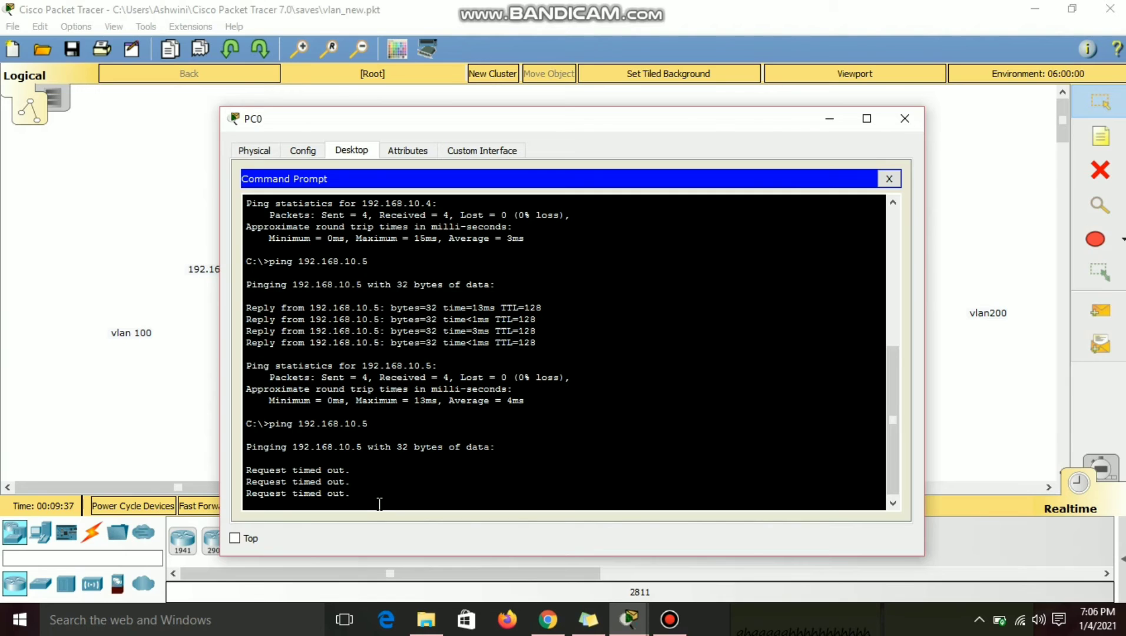
pyautogui.click(168, 389)
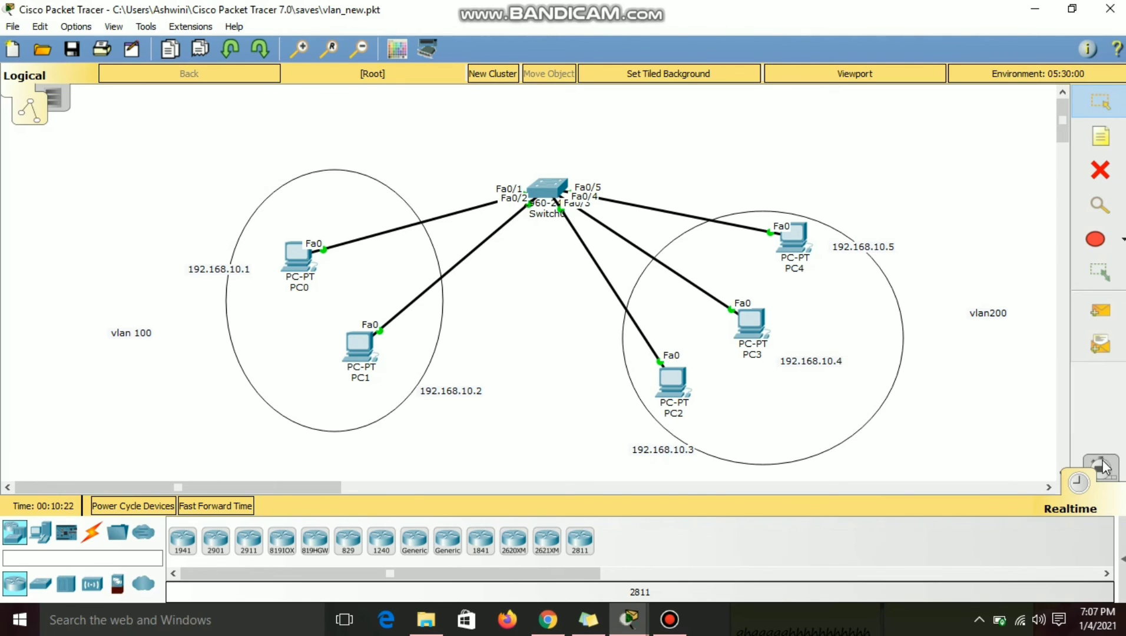
# - Switch to simulation mode and ping 192.168.10.5 from PC2's command prompt
pyautogui.hotkey('shift', 's')
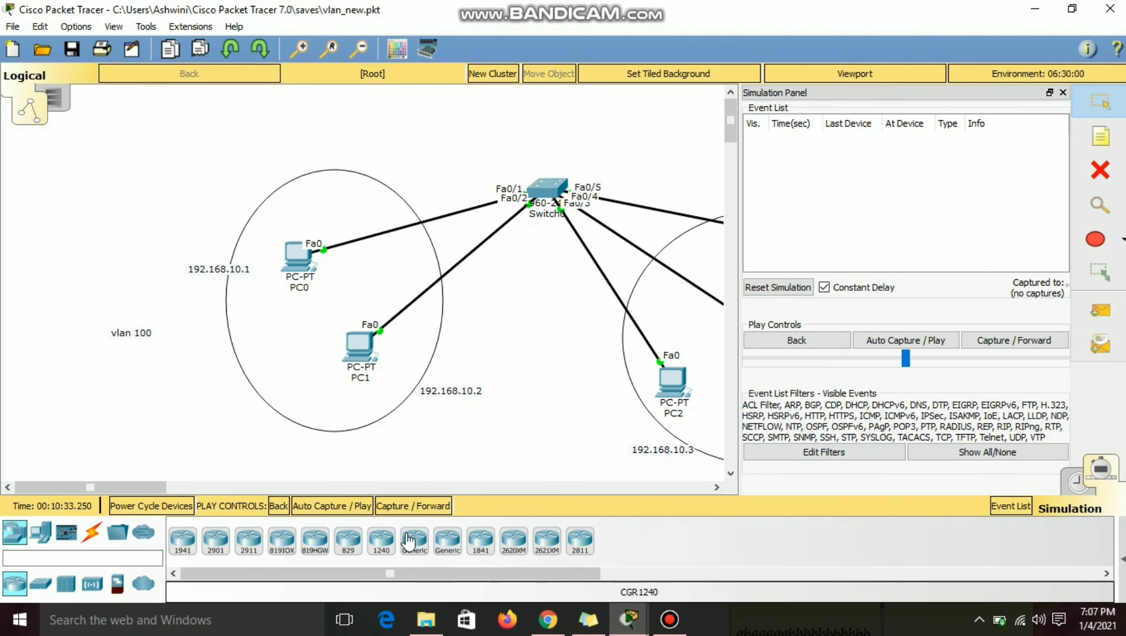
pyautogui.moveTo(165, 488); pyautogui.dragTo(231, 490)
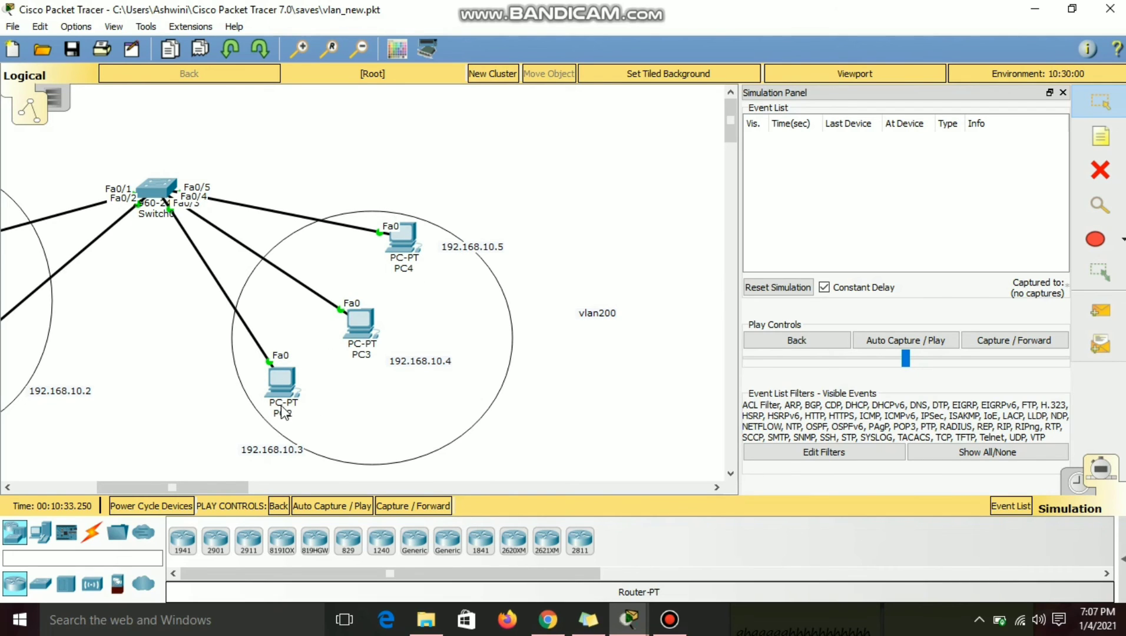
pyautogui.click(284, 387)
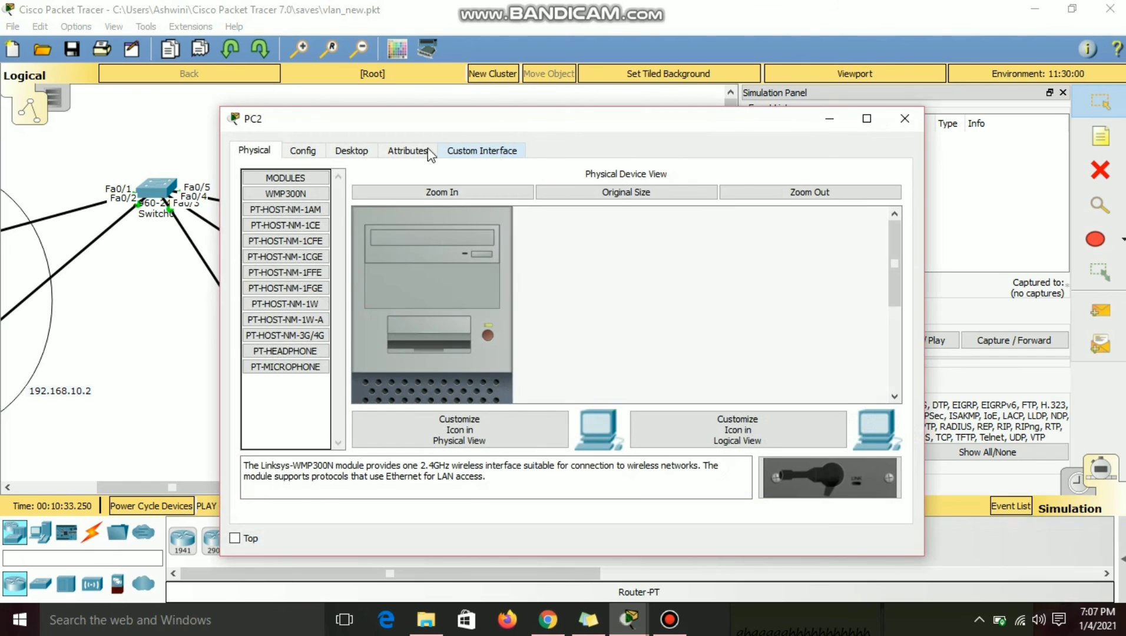
pyautogui.click(352, 150)
pyautogui.click(665, 212)
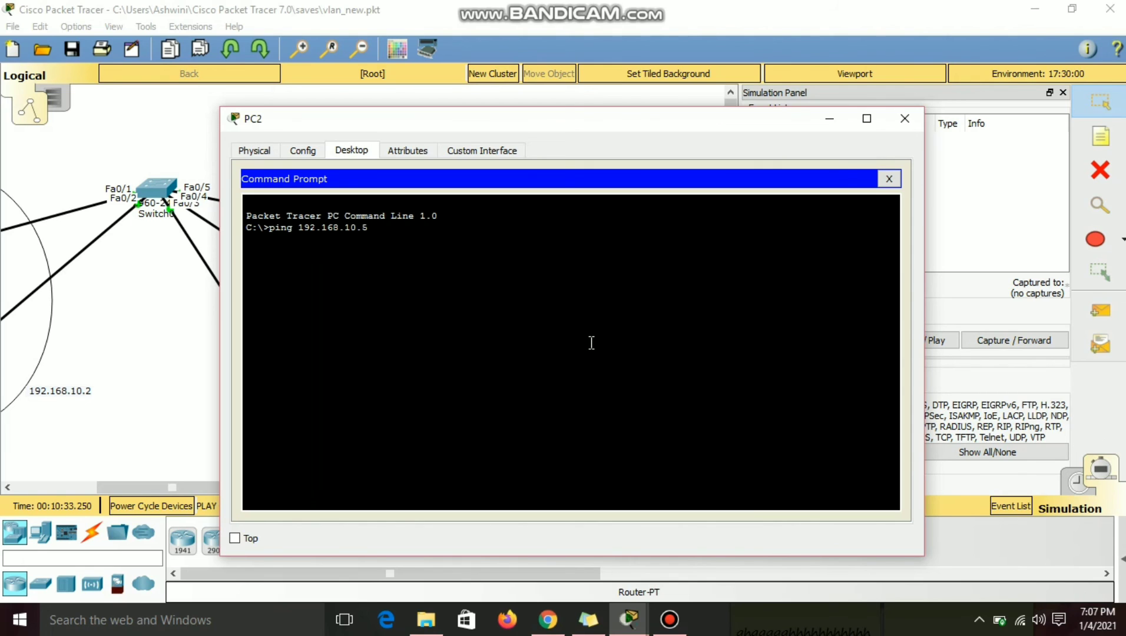
pyautogui.press('Return')
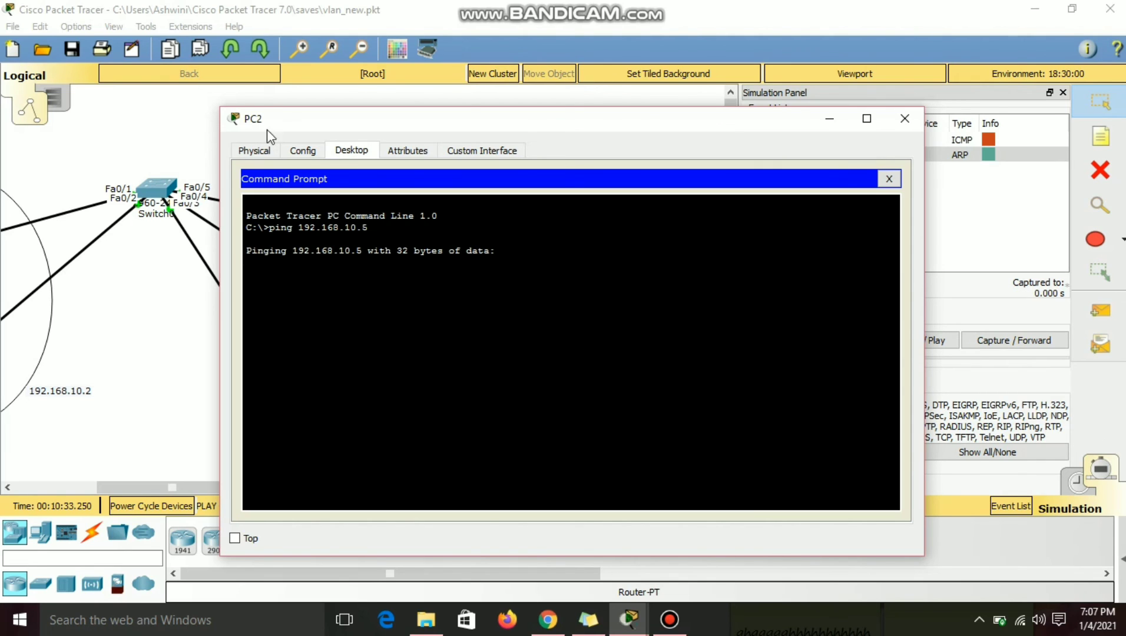
pyautogui.click(179, 328)
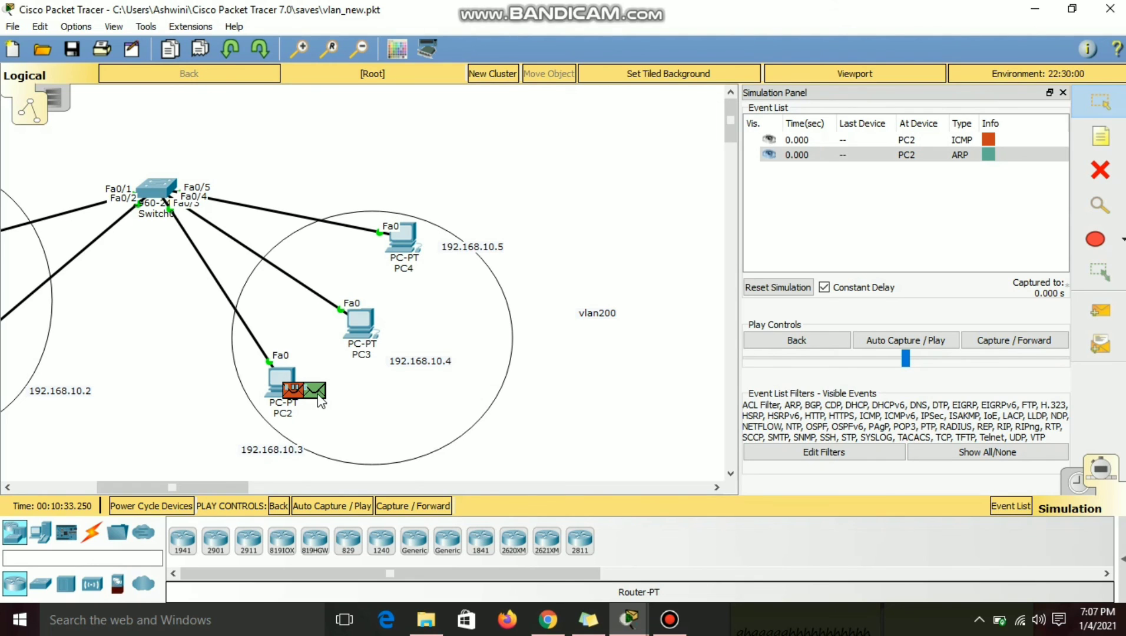
# - Inspect the OSI model details of the ARP packet at PC2, and close its PDU information
pyautogui.moveTo(320, 400)
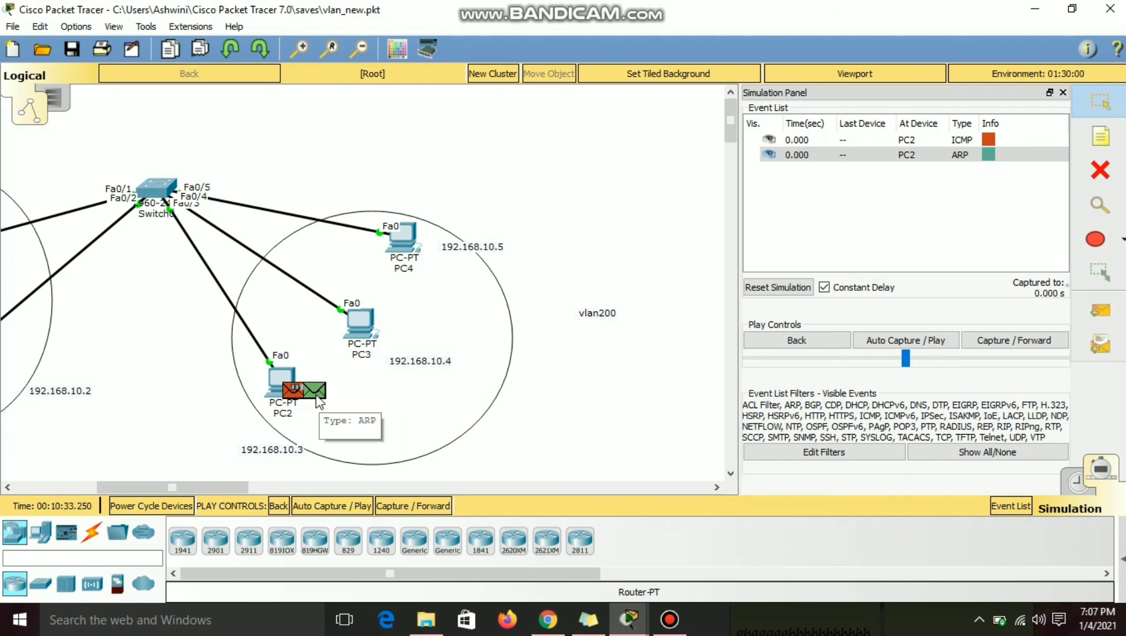
pyautogui.click(318, 396)
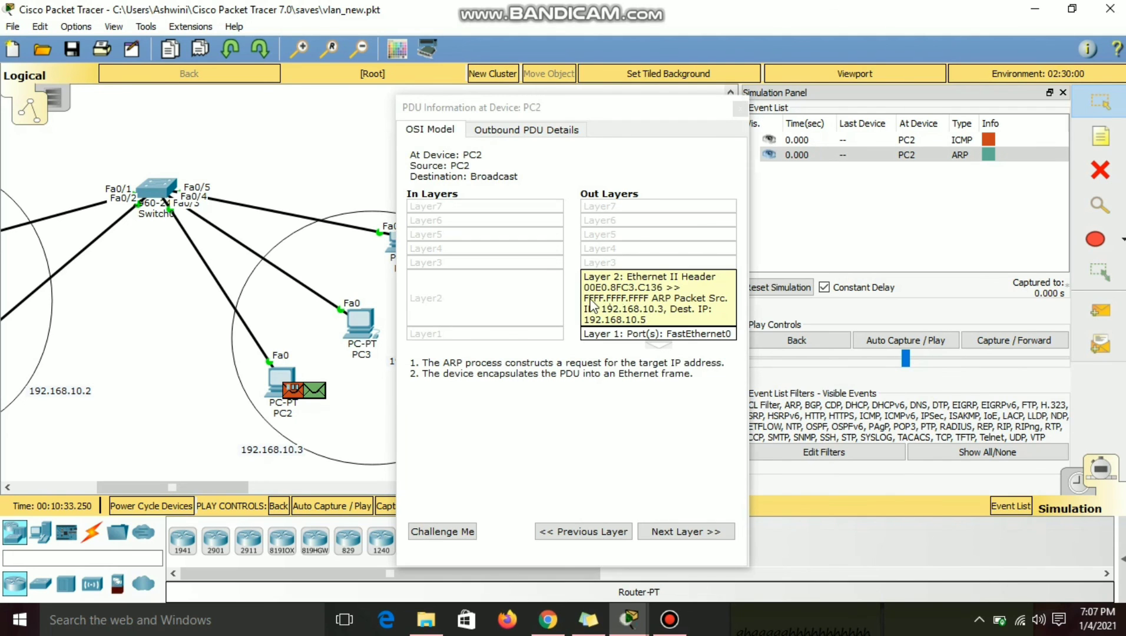
pyautogui.click(740, 109)
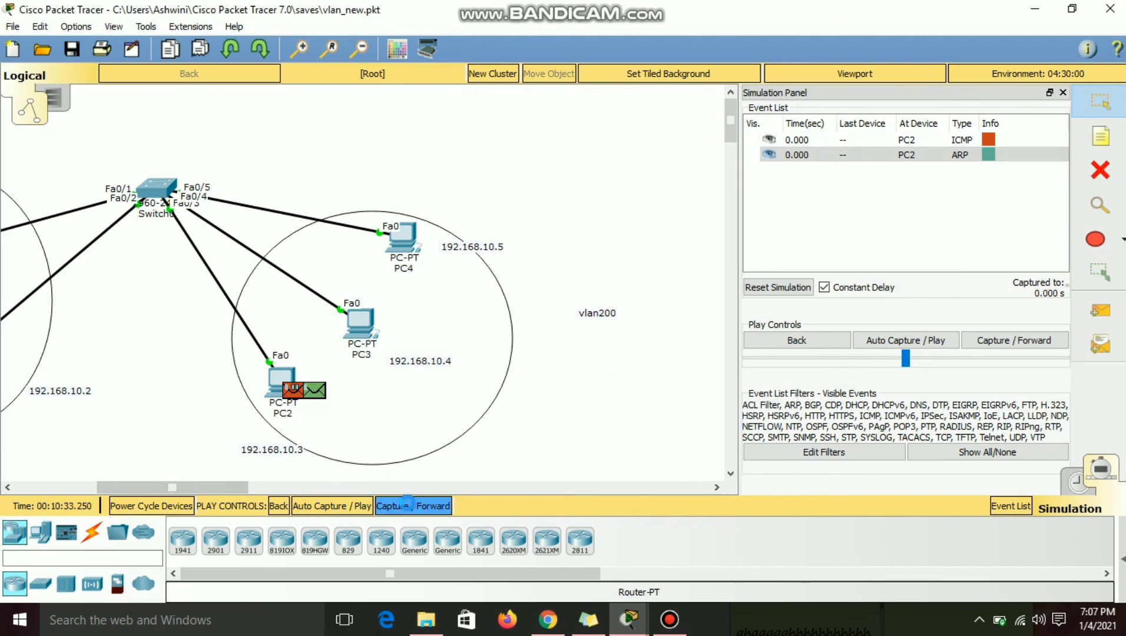
# - Advance the simulation event by event to follow PC2's ARP and ICMP packets through Switch0 to PC4
pyautogui.click(410, 508)
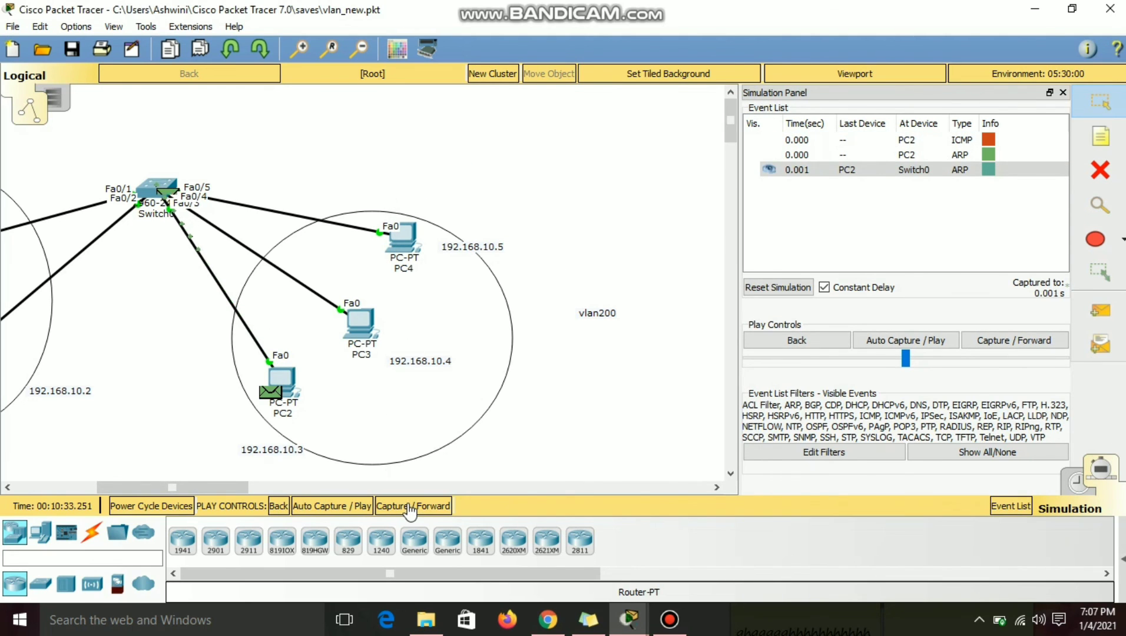
pyautogui.click(410, 508)
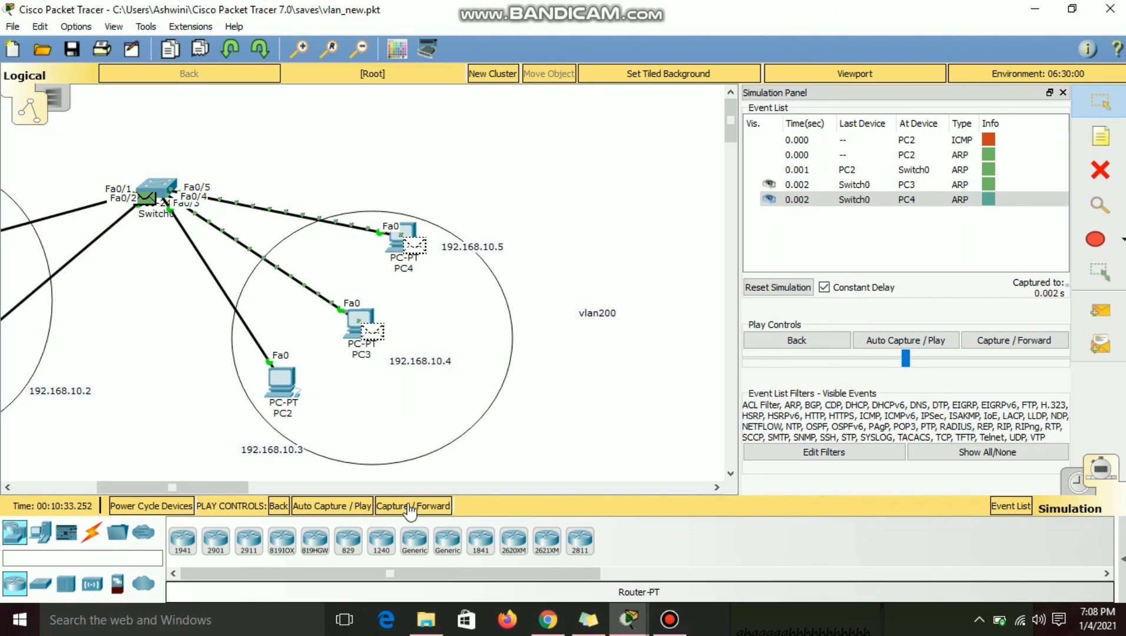
pyautogui.moveTo(211, 492); pyautogui.dragTo(199, 492)
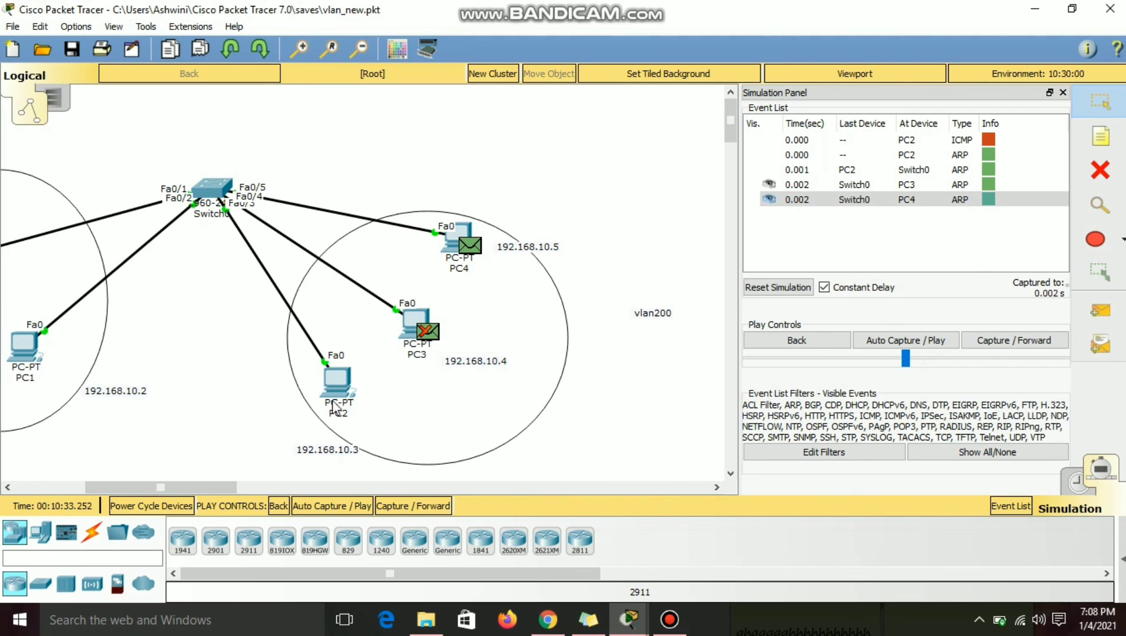
pyautogui.moveTo(218, 490); pyautogui.dragTo(241, 490)
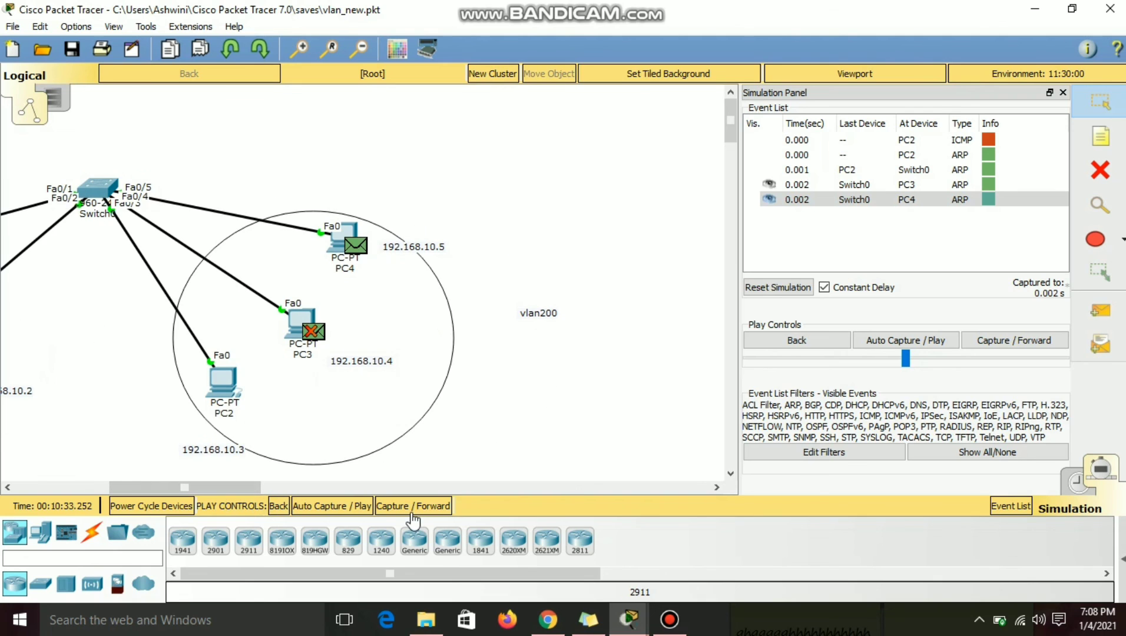
pyautogui.click(412, 512)
pyautogui.moveTo(241, 491); pyautogui.dragTo(200, 491)
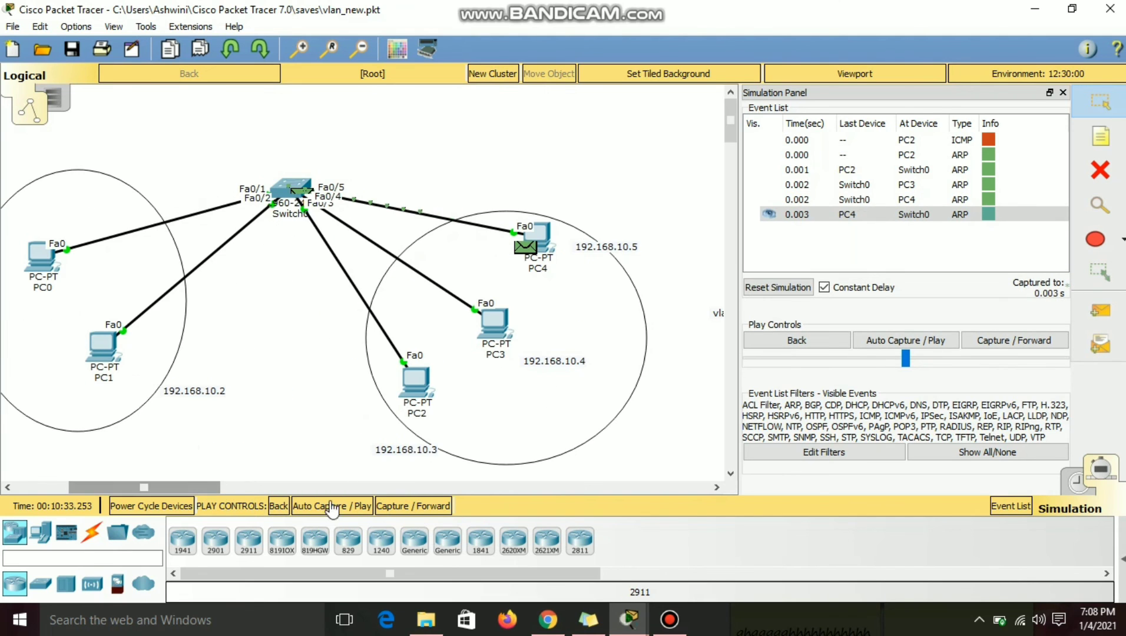
pyautogui.click(443, 516)
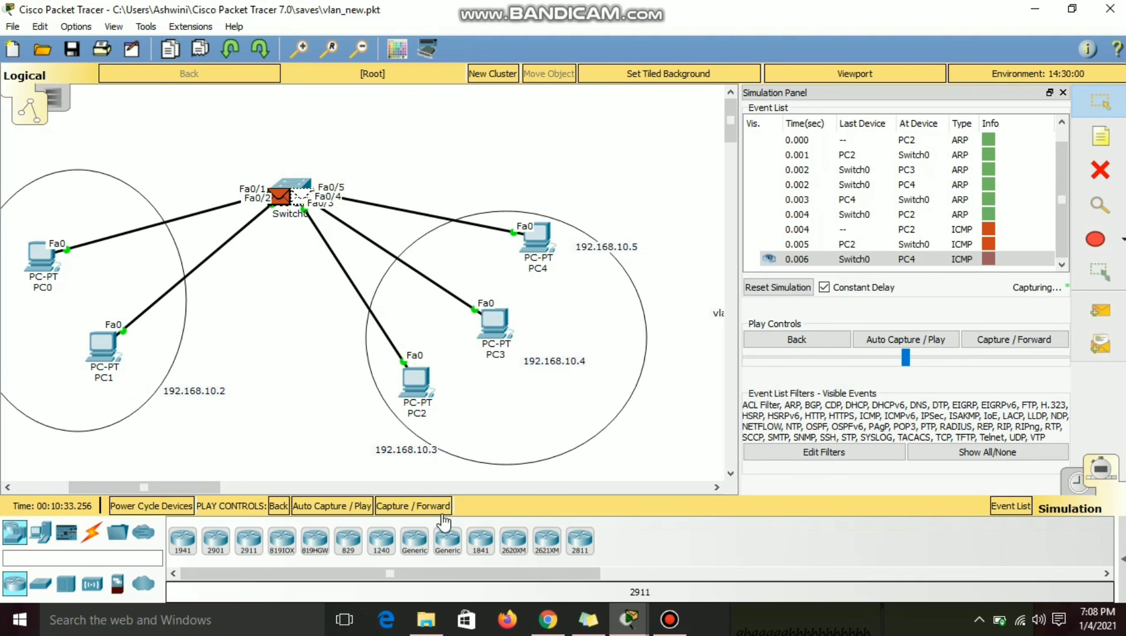